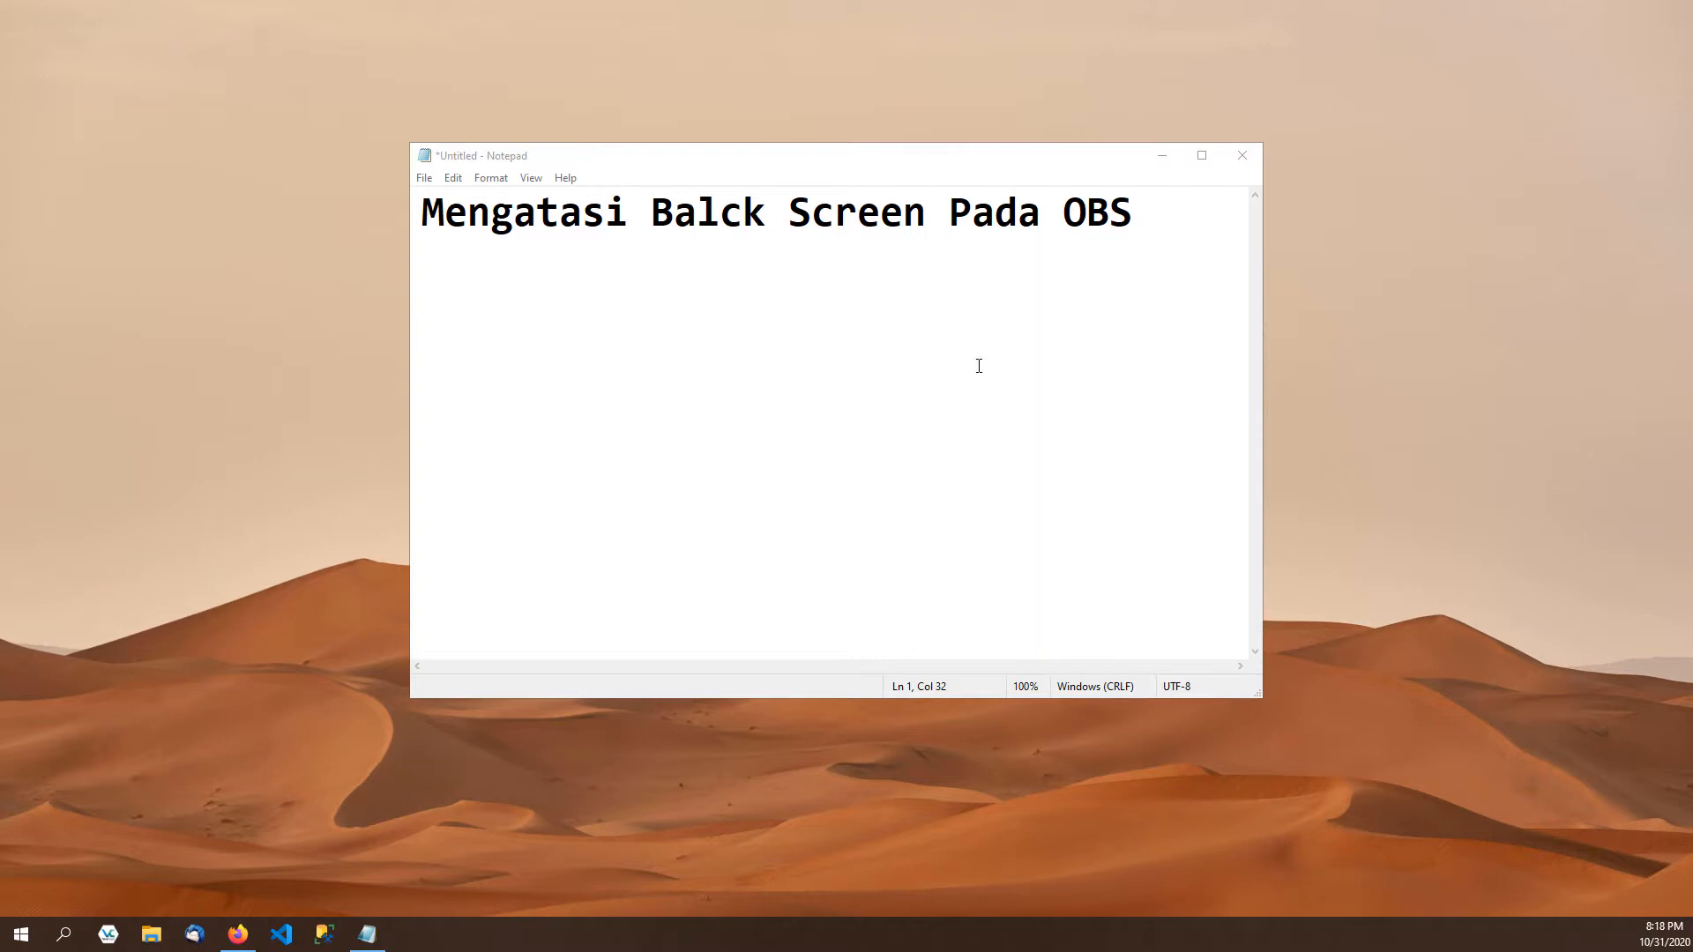
drag(1064, 212, 1156, 233)
click(1156, 233)
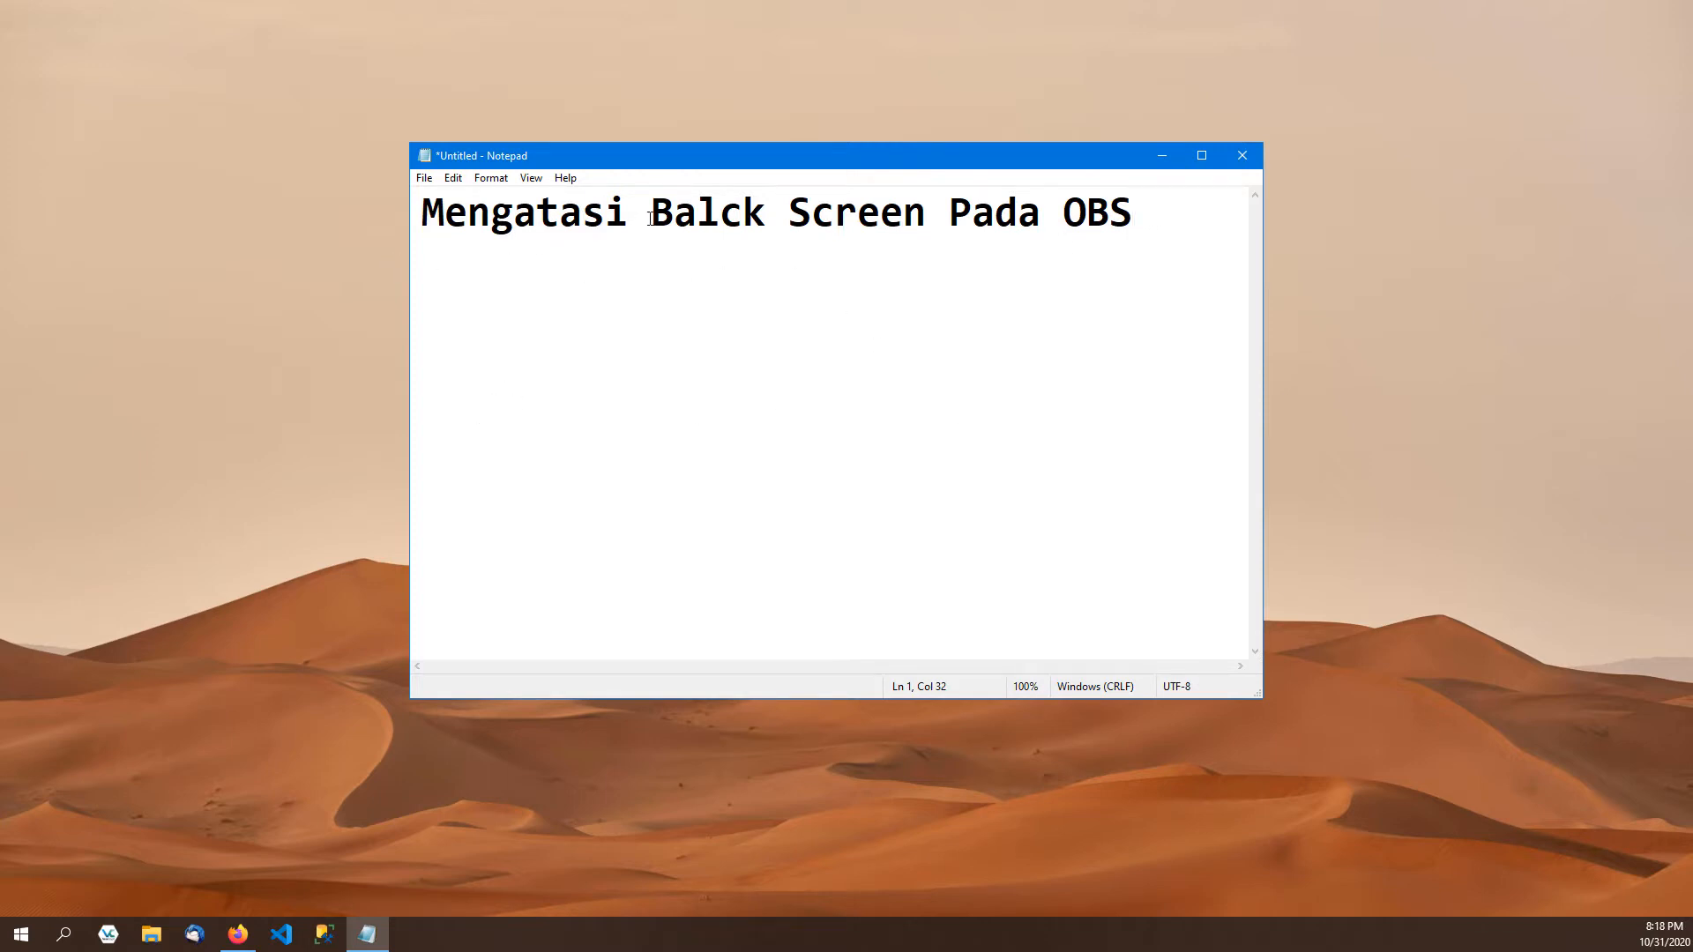
drag(651, 215, 882, 230)
click(929, 333)
Step: Switch to Firefox, search Google for "obs" and open the official OBS website
click(238, 940)
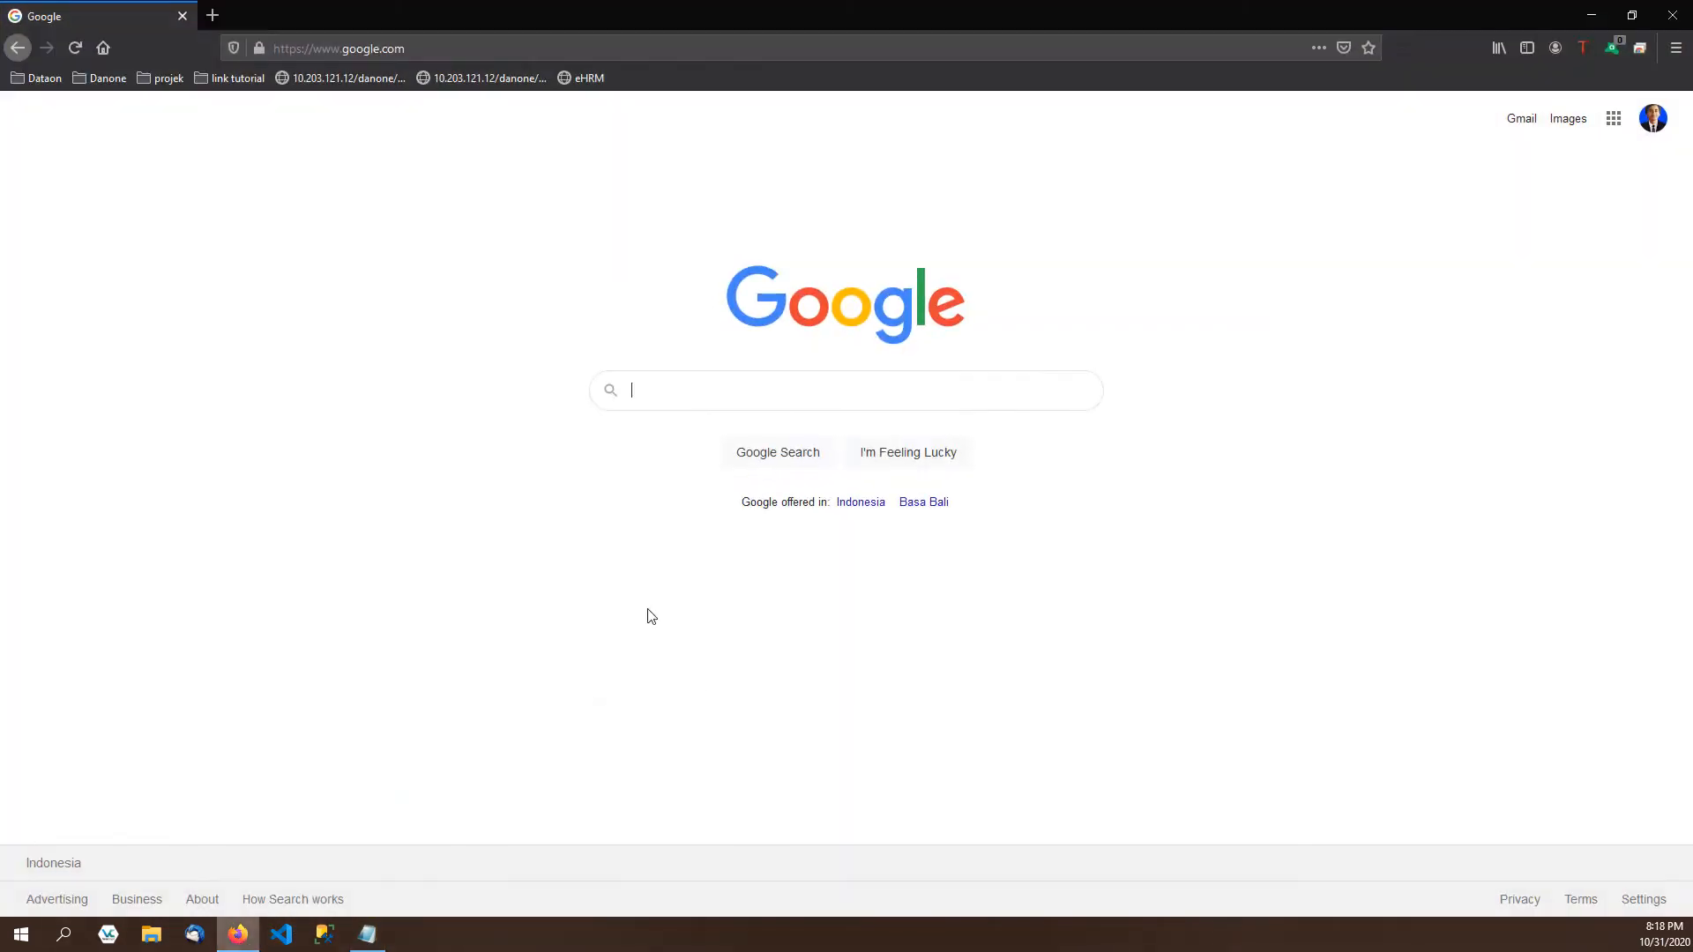
click(673, 393)
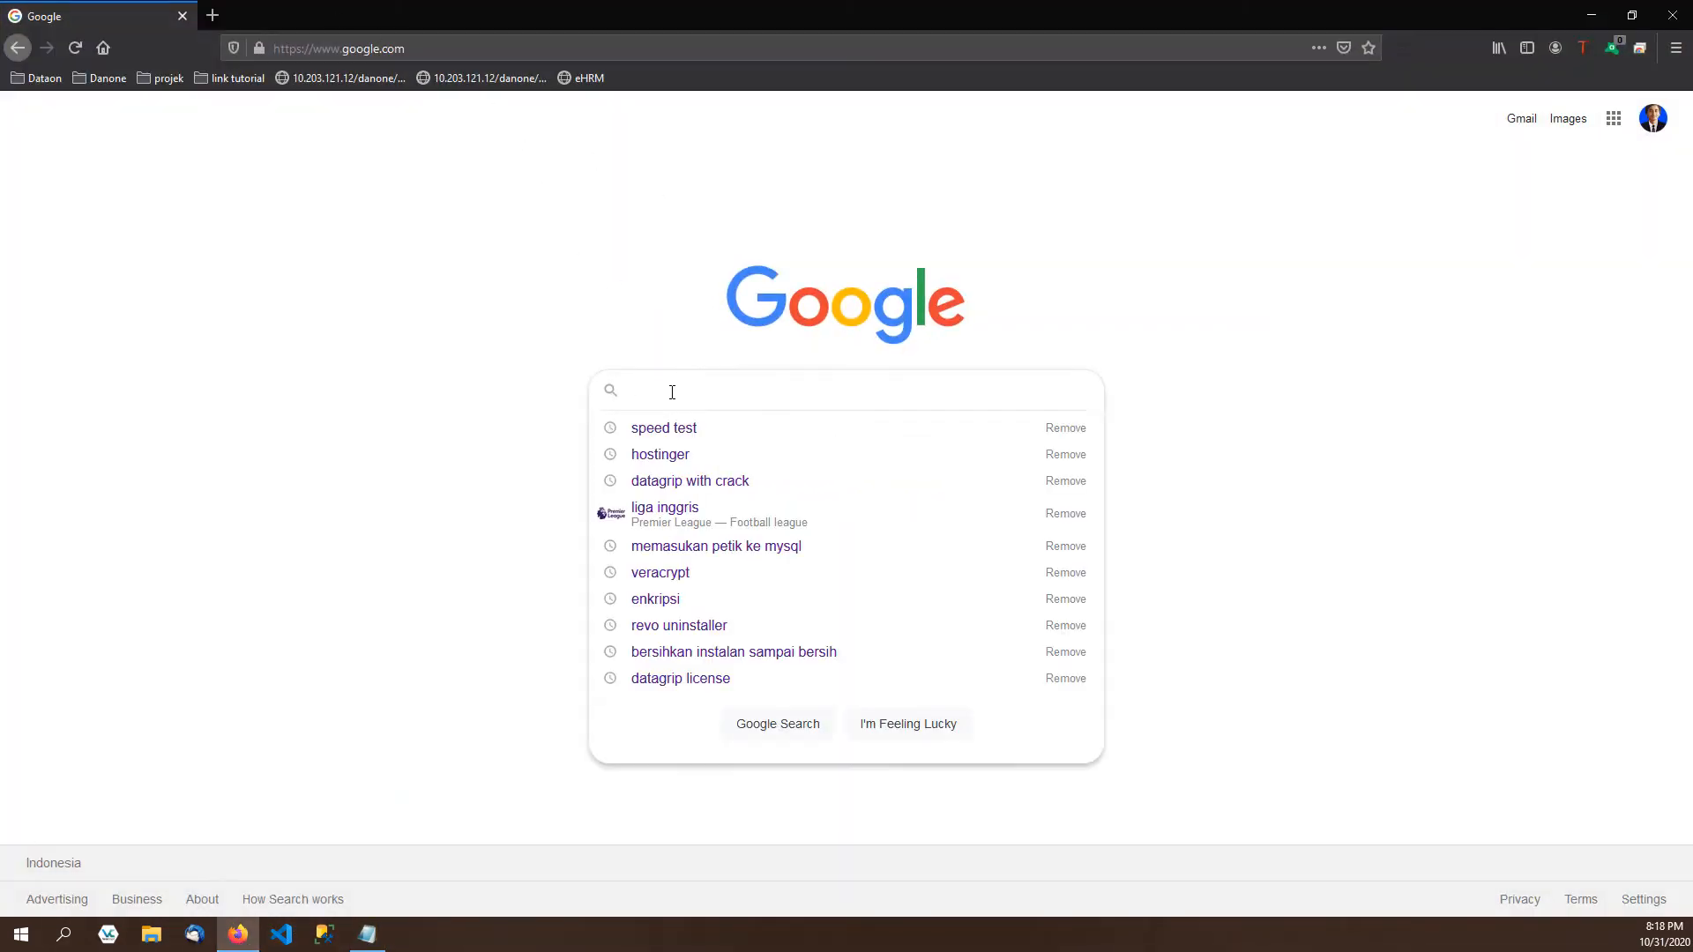
text(obs)
key(Return)
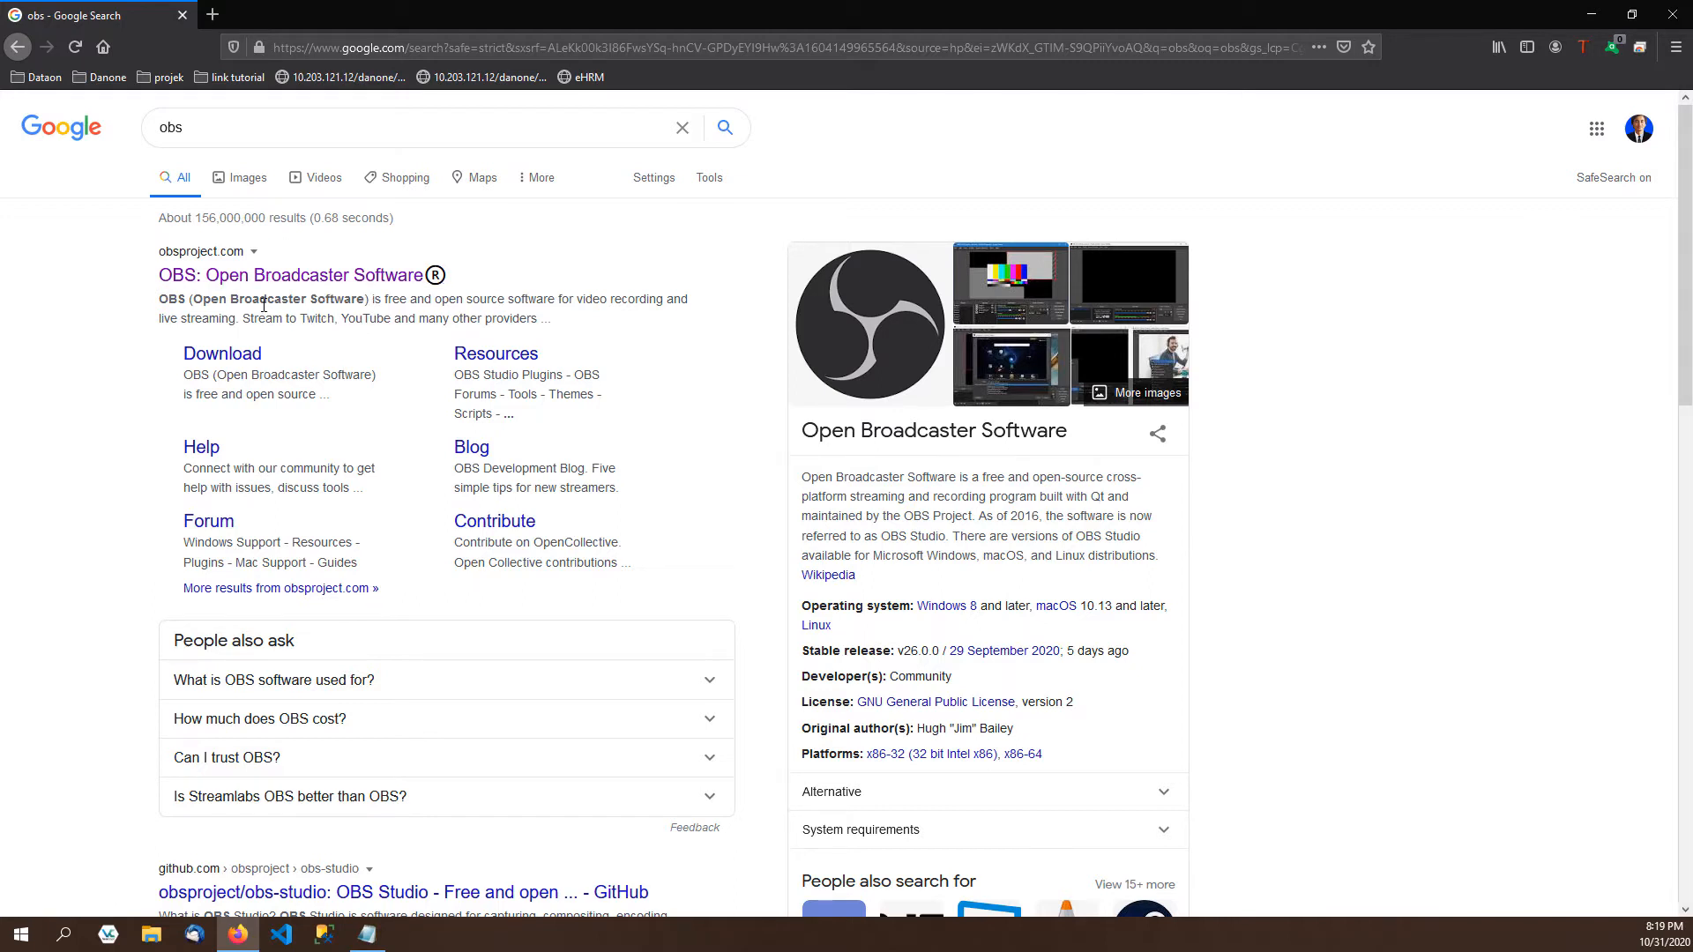
click(289, 277)
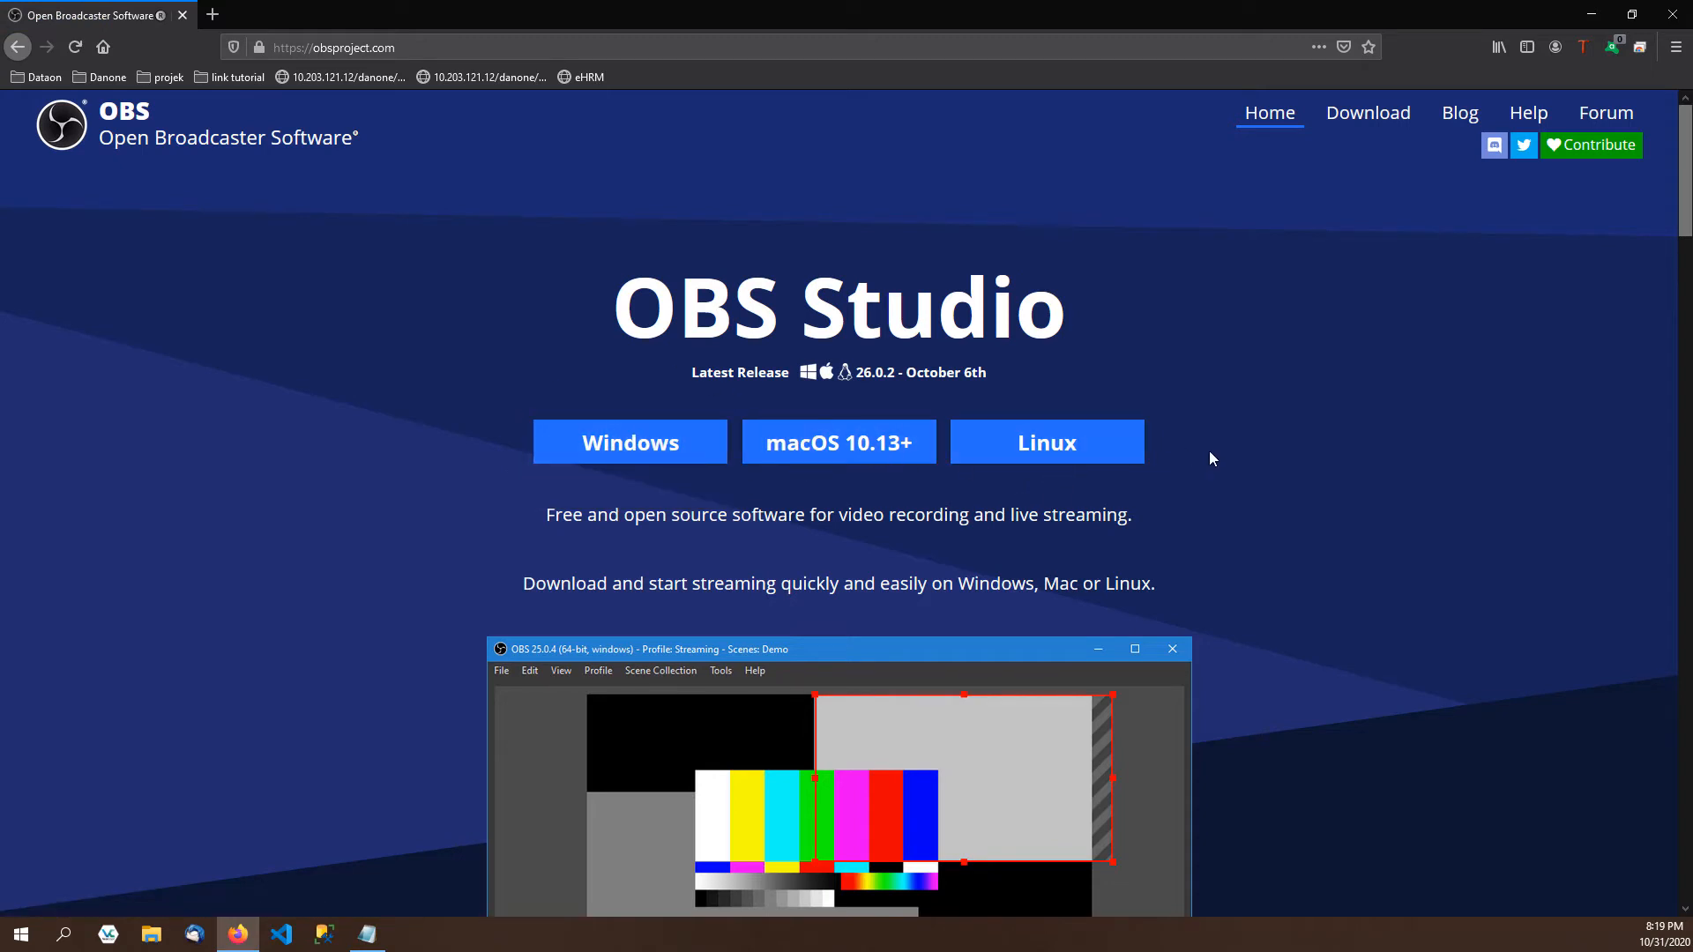
Step: Look through the OBS home page's description, download options and program preview
drag(625, 516, 729, 516)
click(710, 540)
scroll(1381, 542, down, 4)
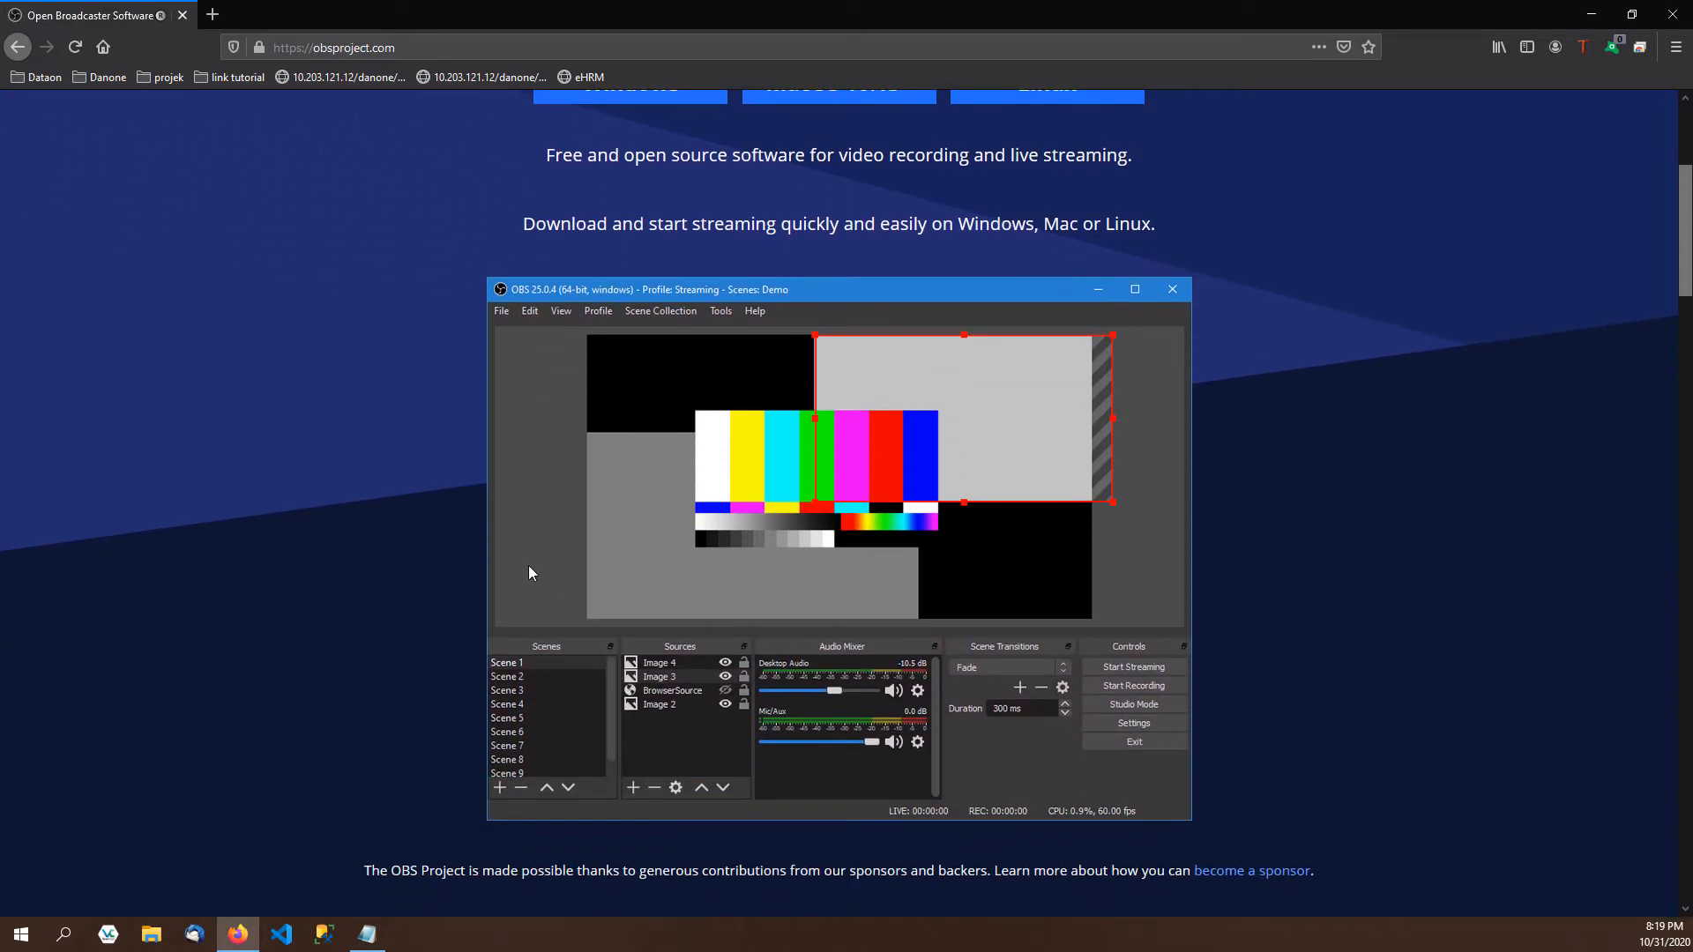
scroll(350, 505, up, 2)
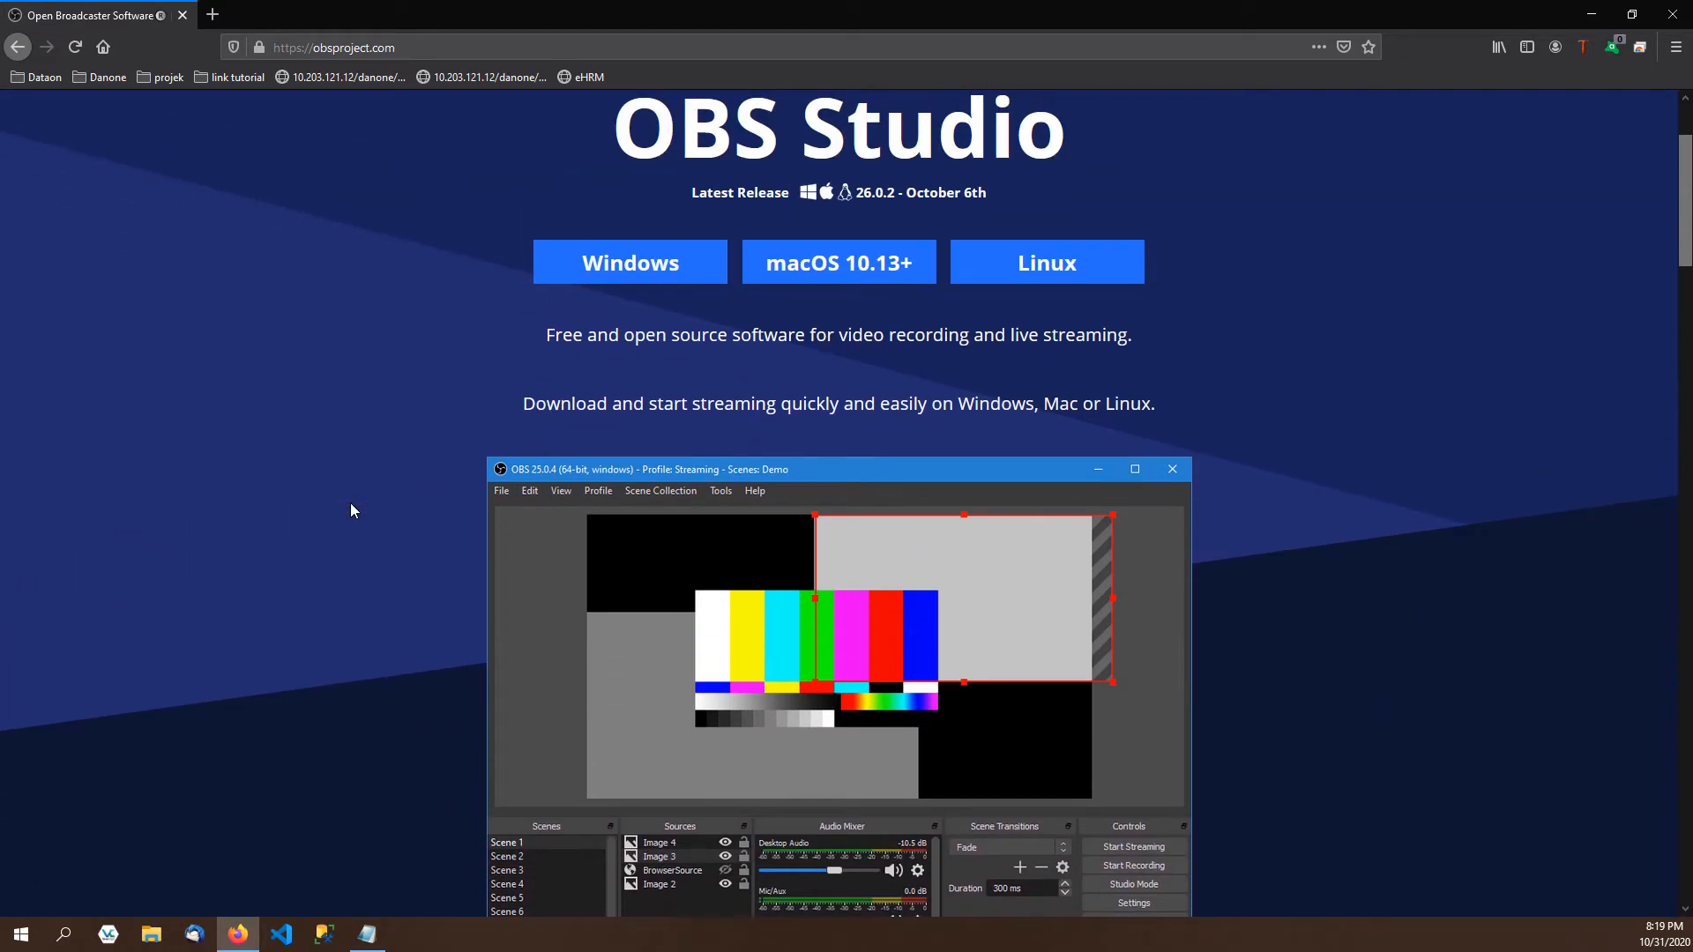
scroll(351, 504, up, 1)
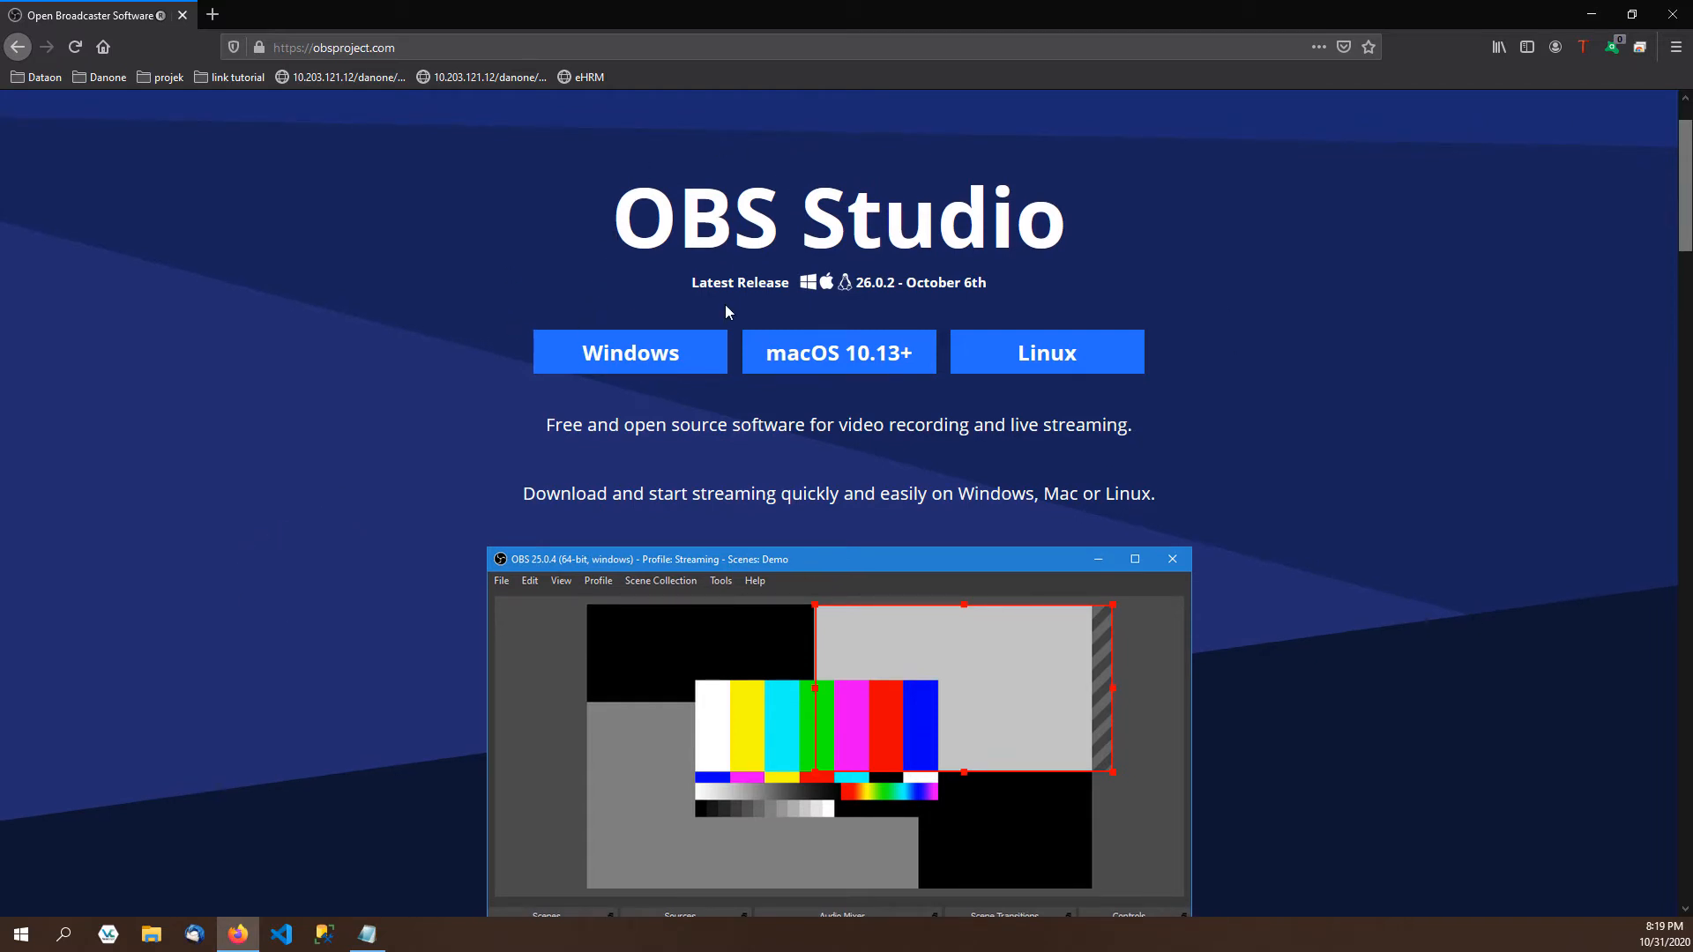
scroll(208, 389, up, 1)
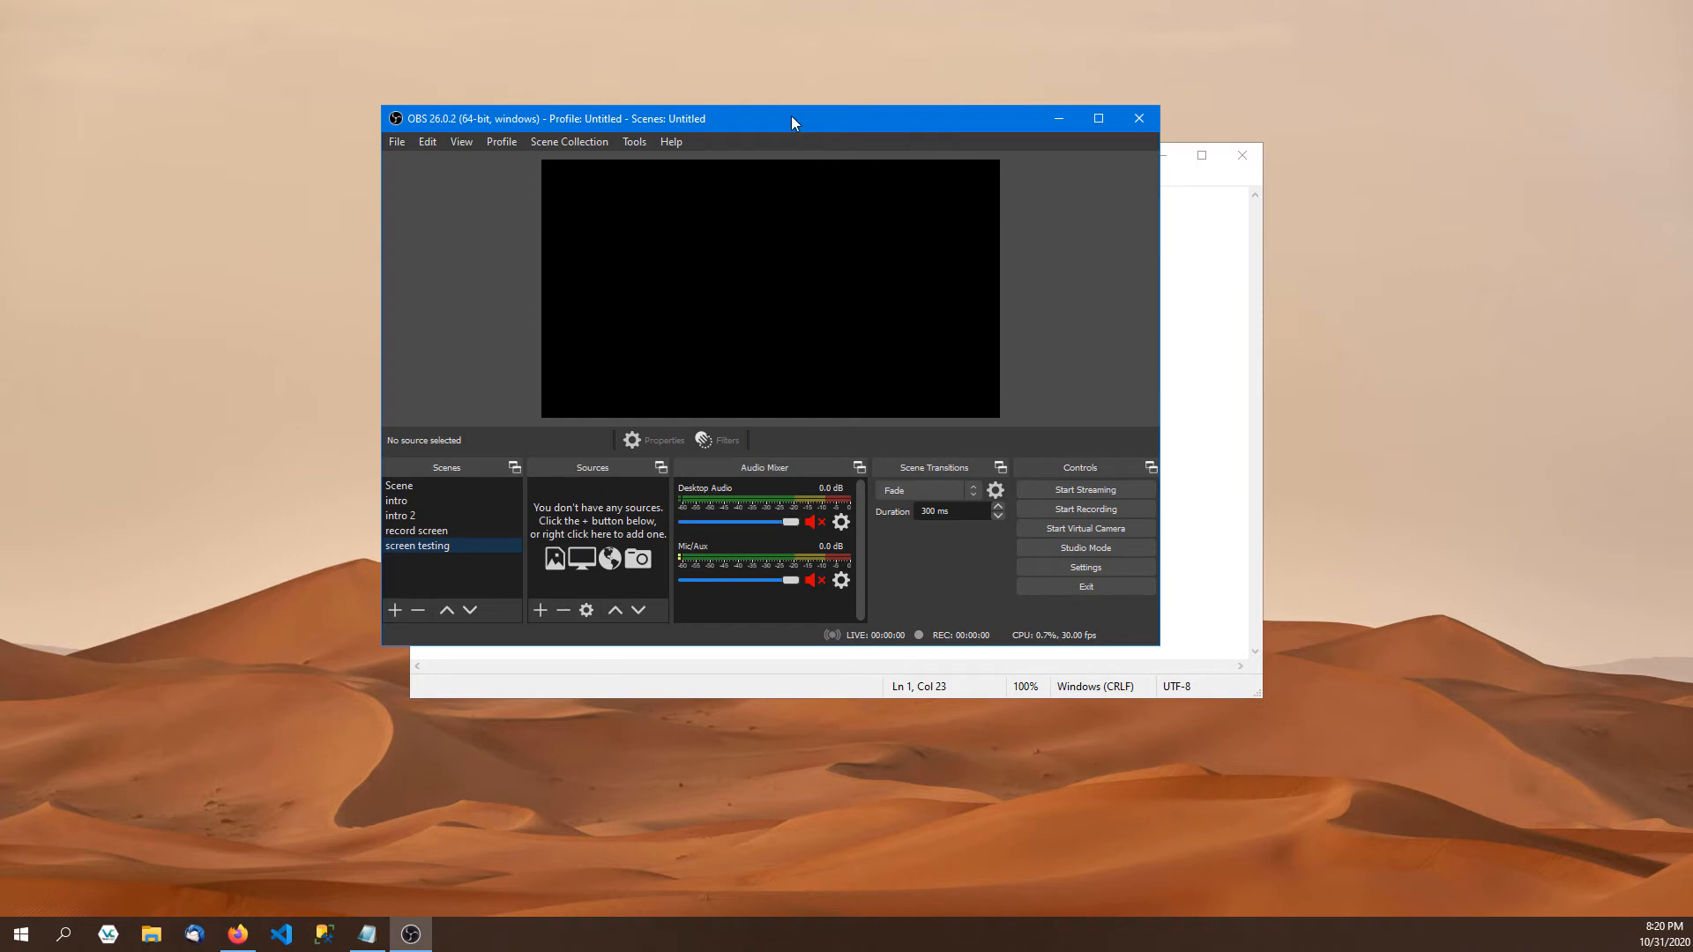
Step: In OBS Studio, add a new scene named "contoh screen record"
drag(791, 119, 652, 156)
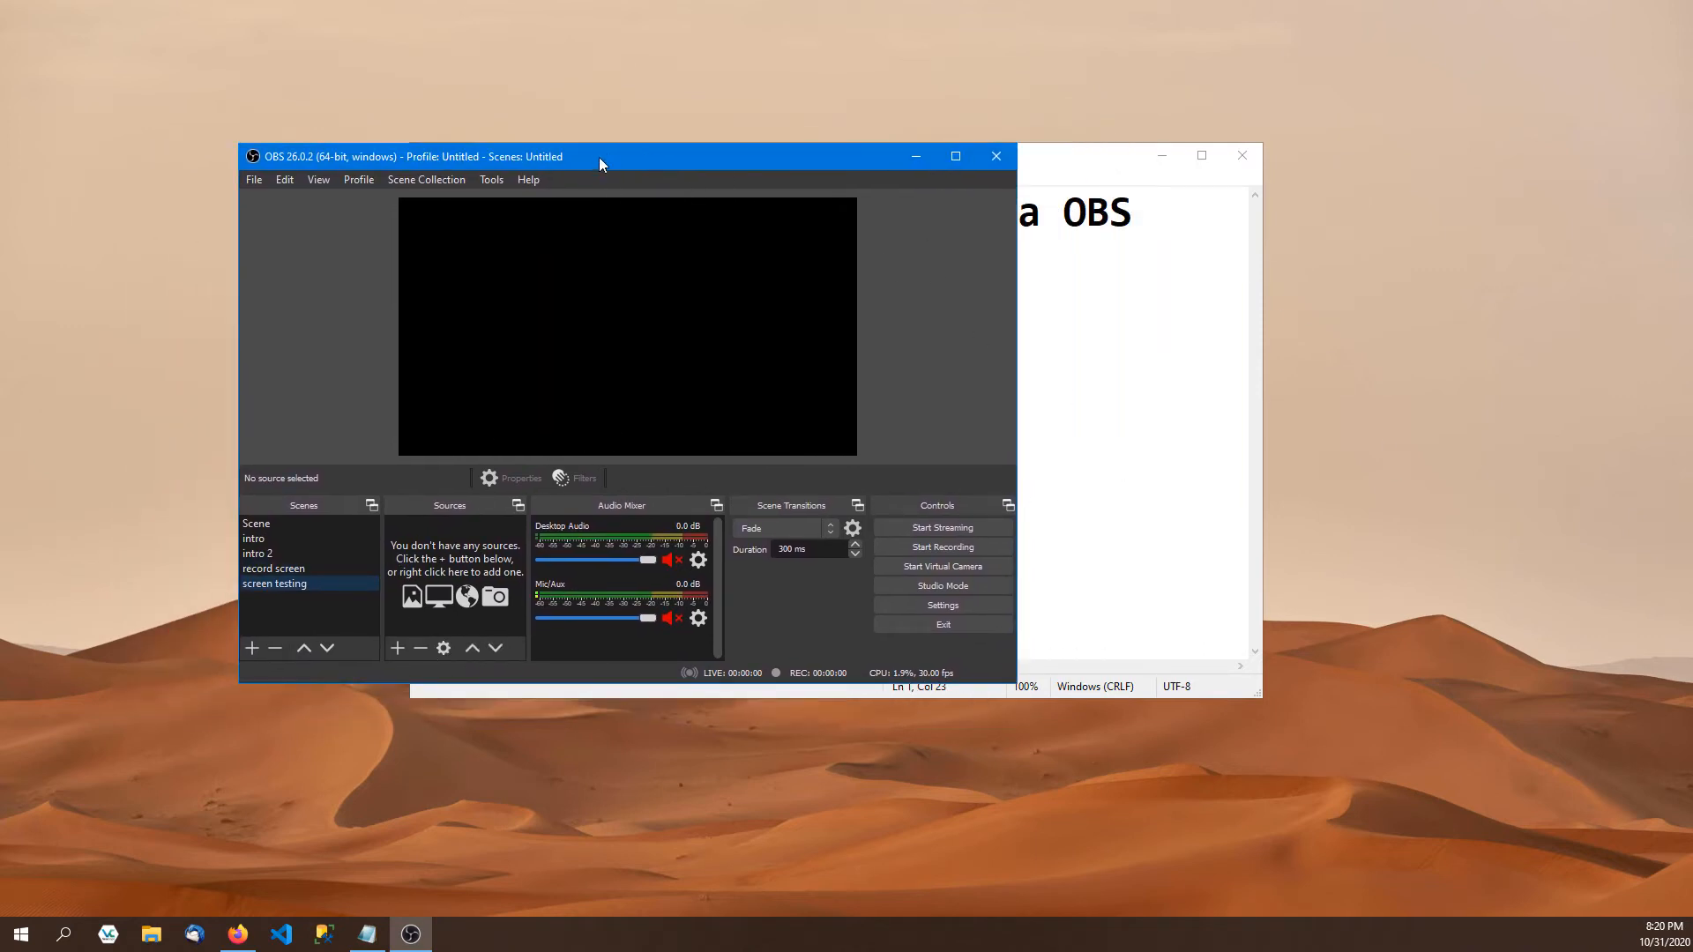
drag(642, 151, 772, 106)
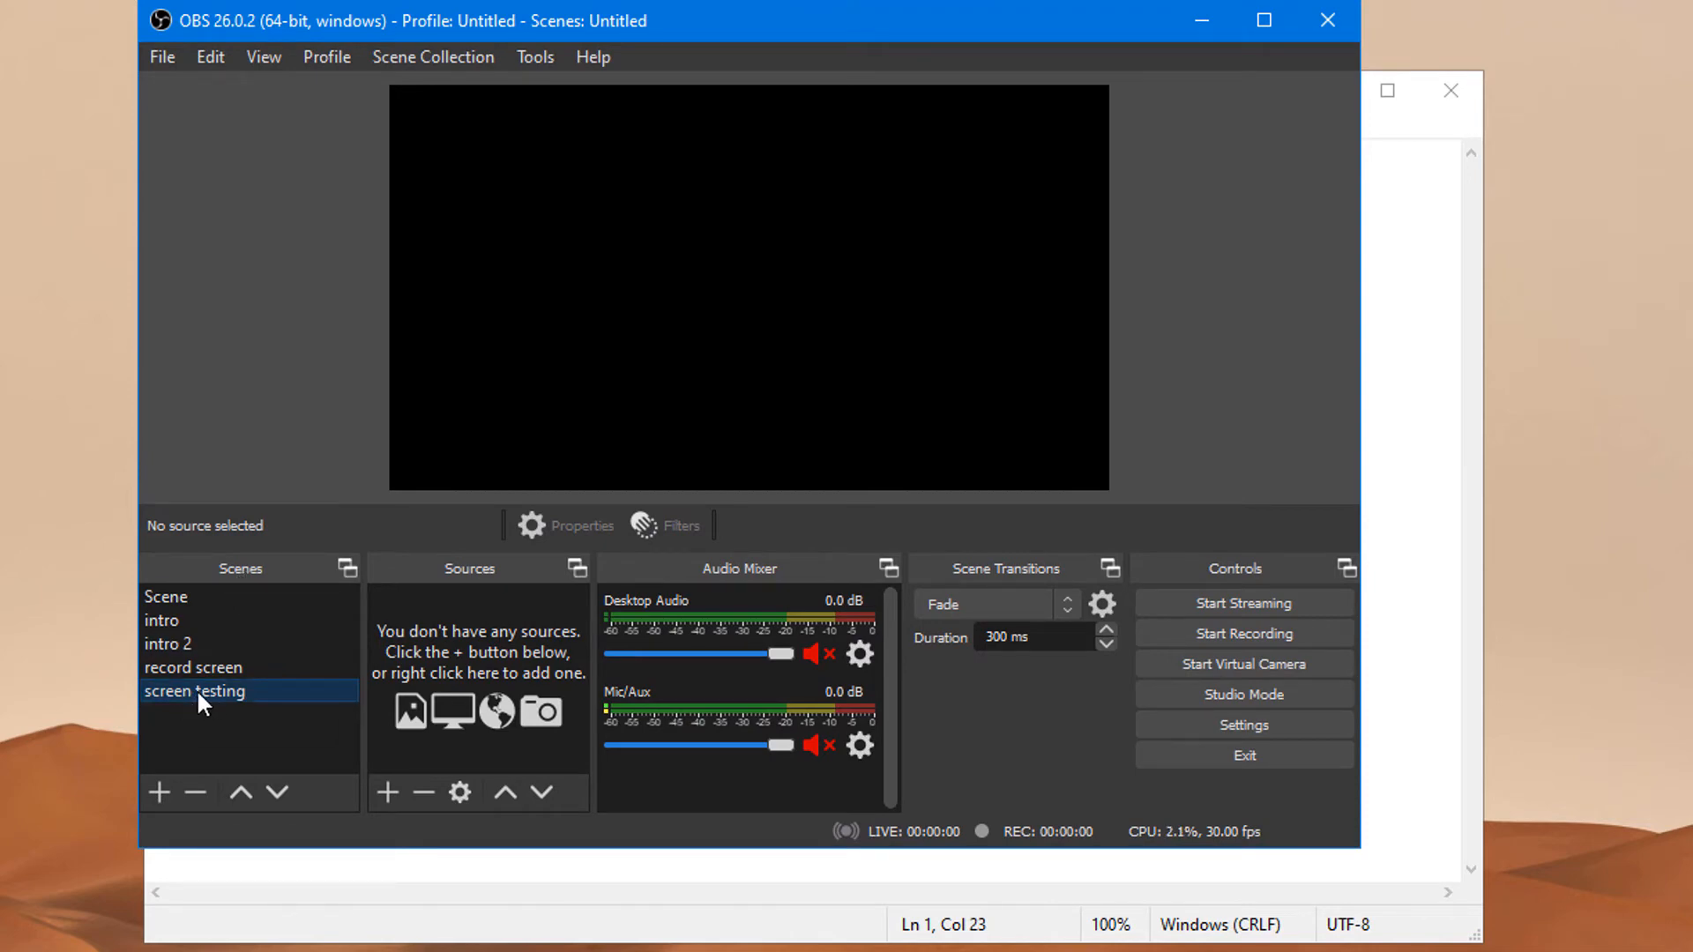
click(160, 790)
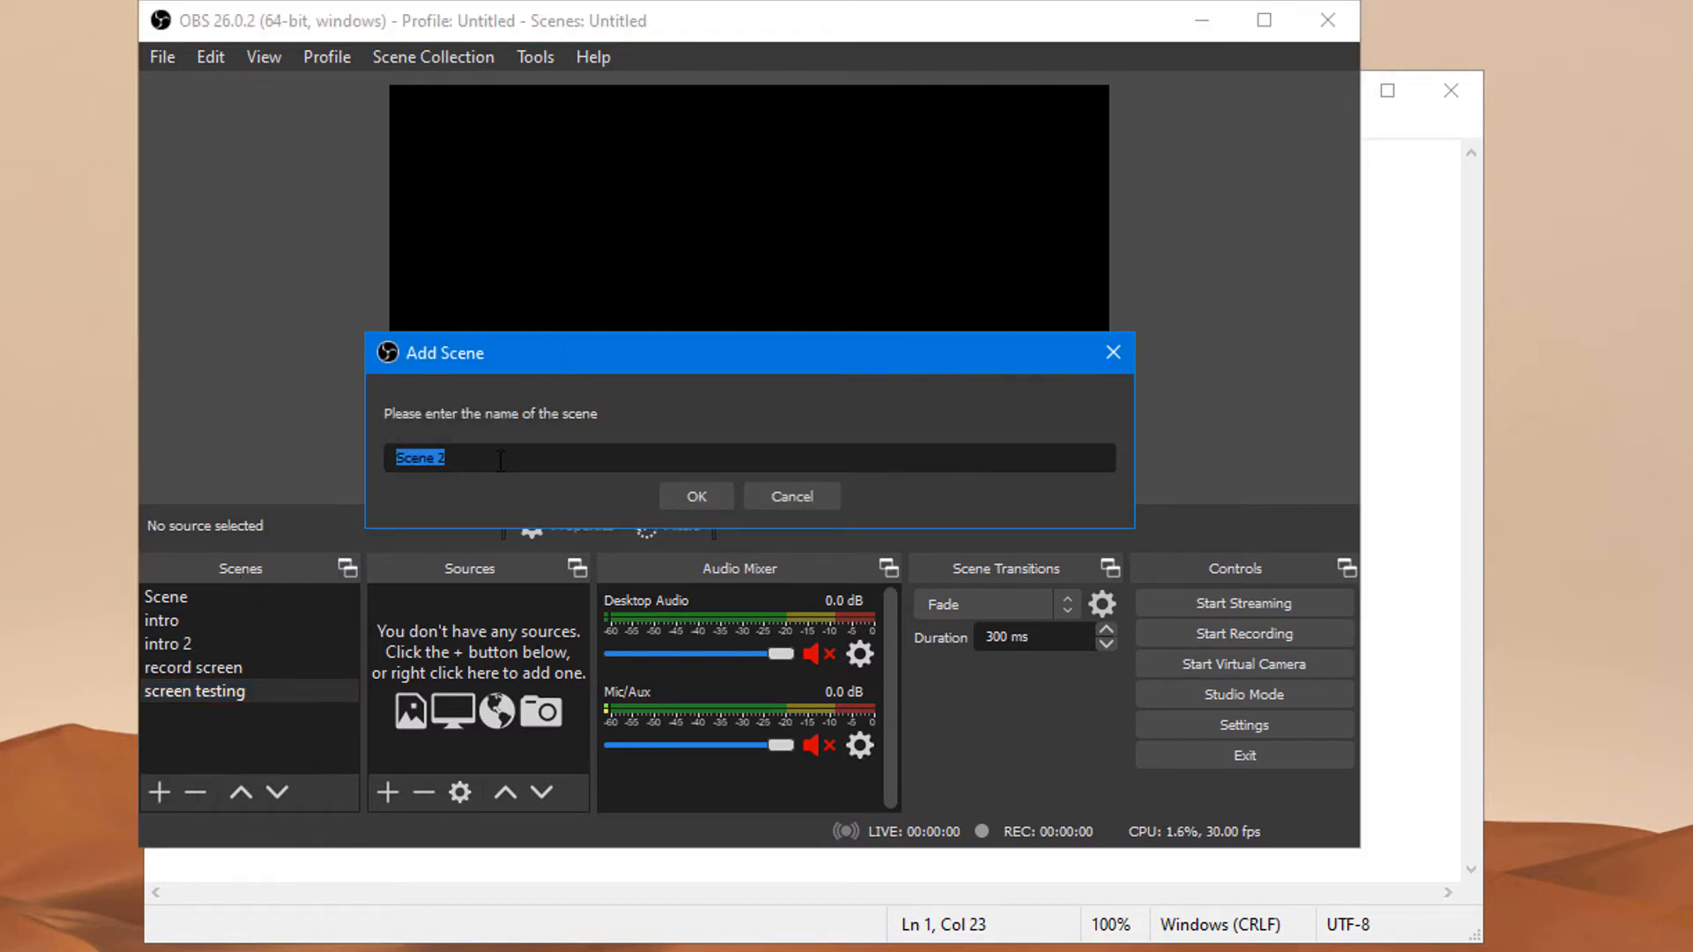
text(scre)
key(BackSpace)
key(BackSpace)
key(BackSpace)
key(BackSpace)
text(contoh screen record)
click(702, 494)
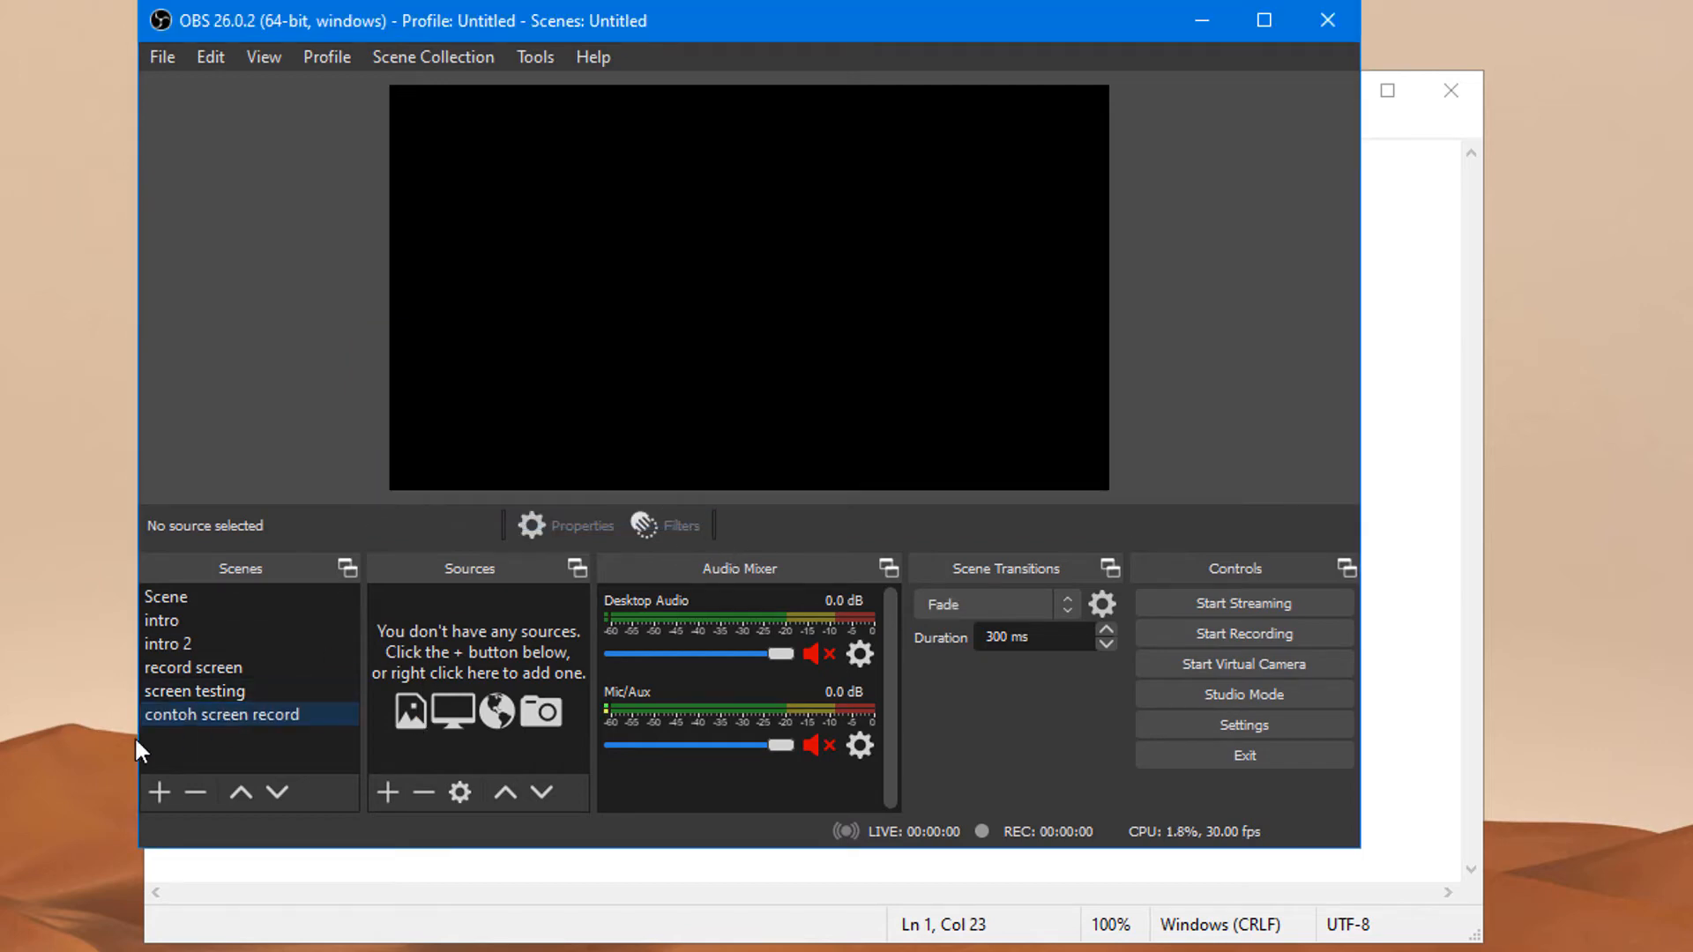
Step: Add a new Display Capture source to the scene, keeping the suggested name "Display Capture 2"
click(387, 792)
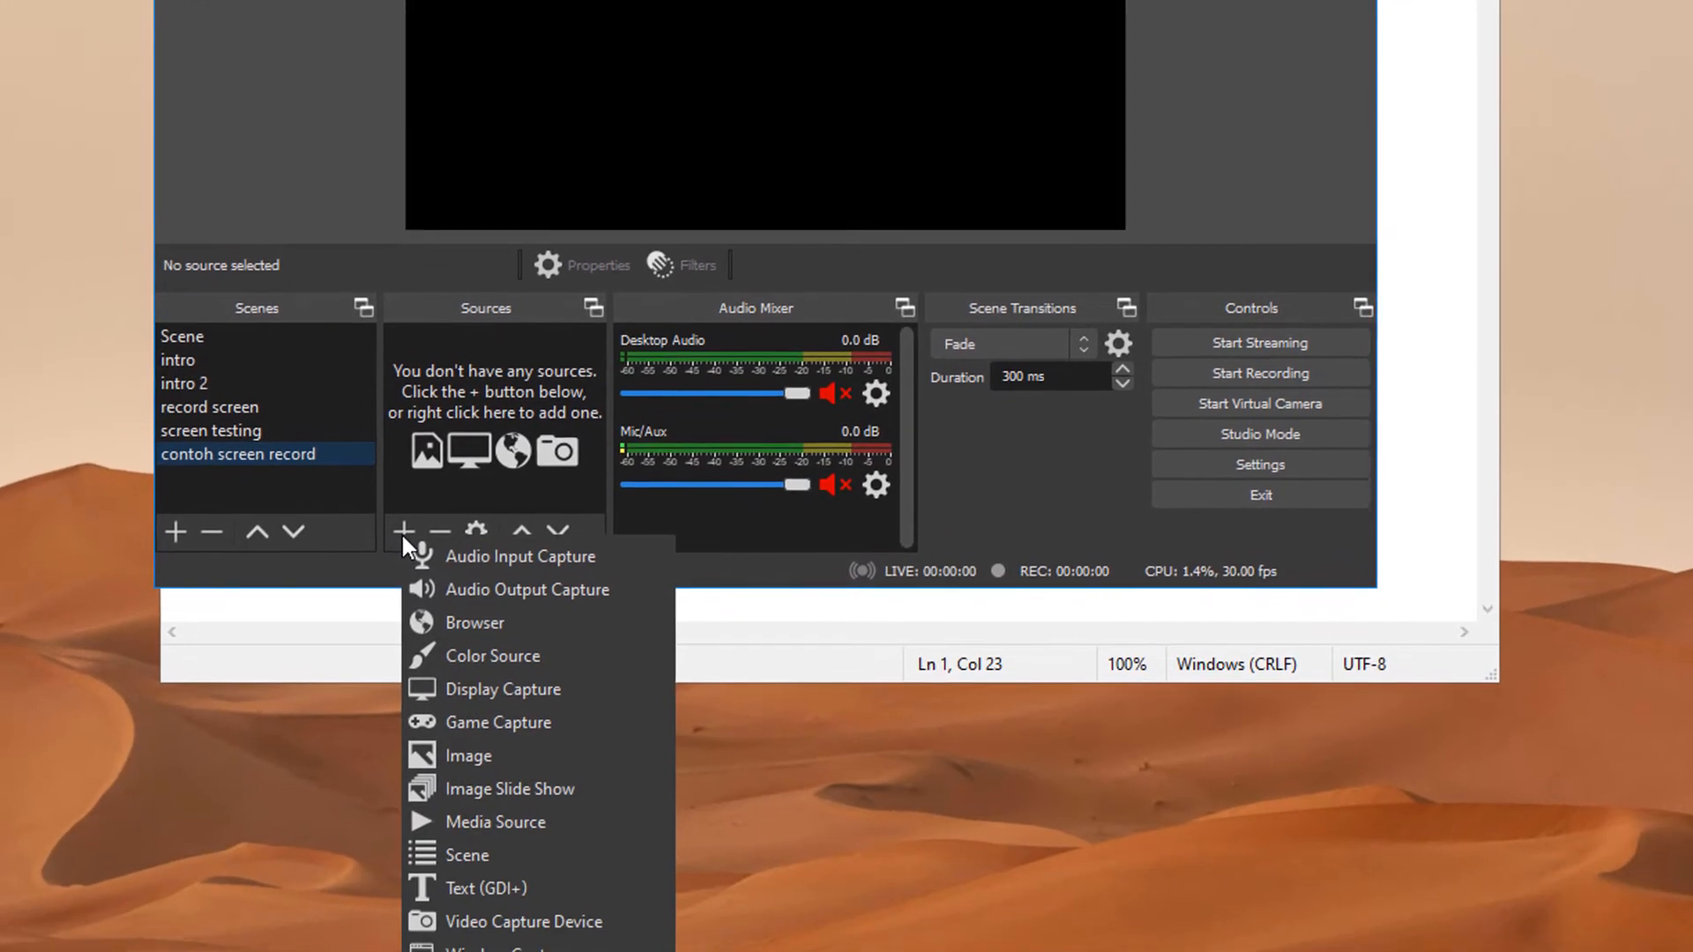
click(493, 681)
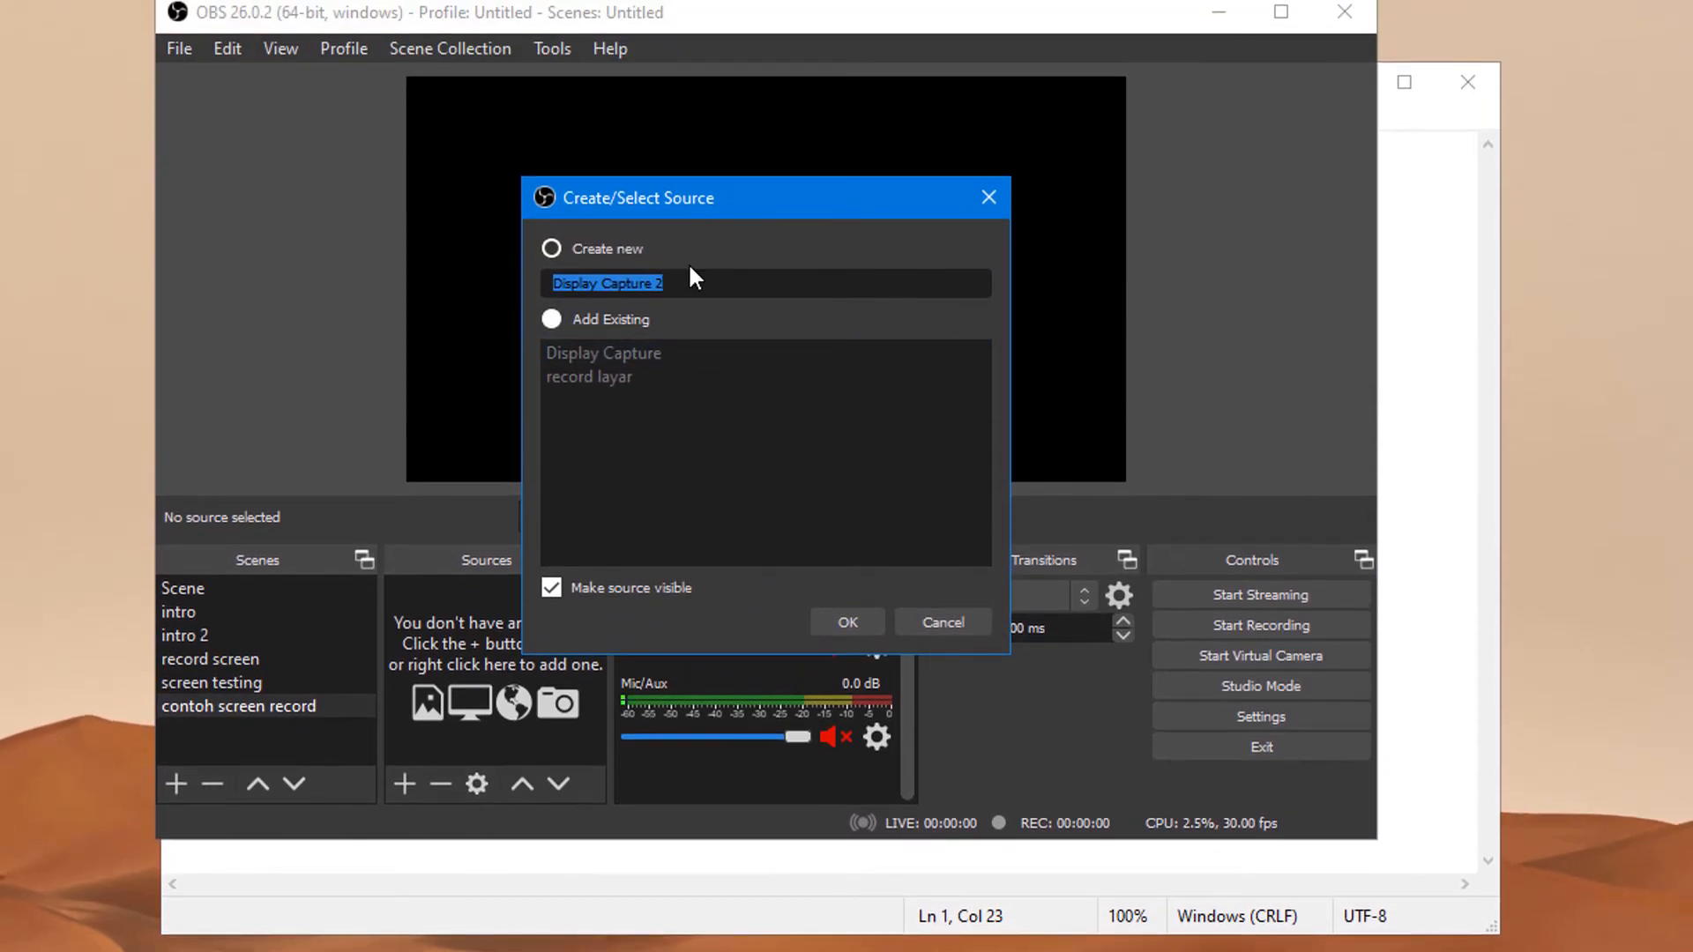
click(693, 272)
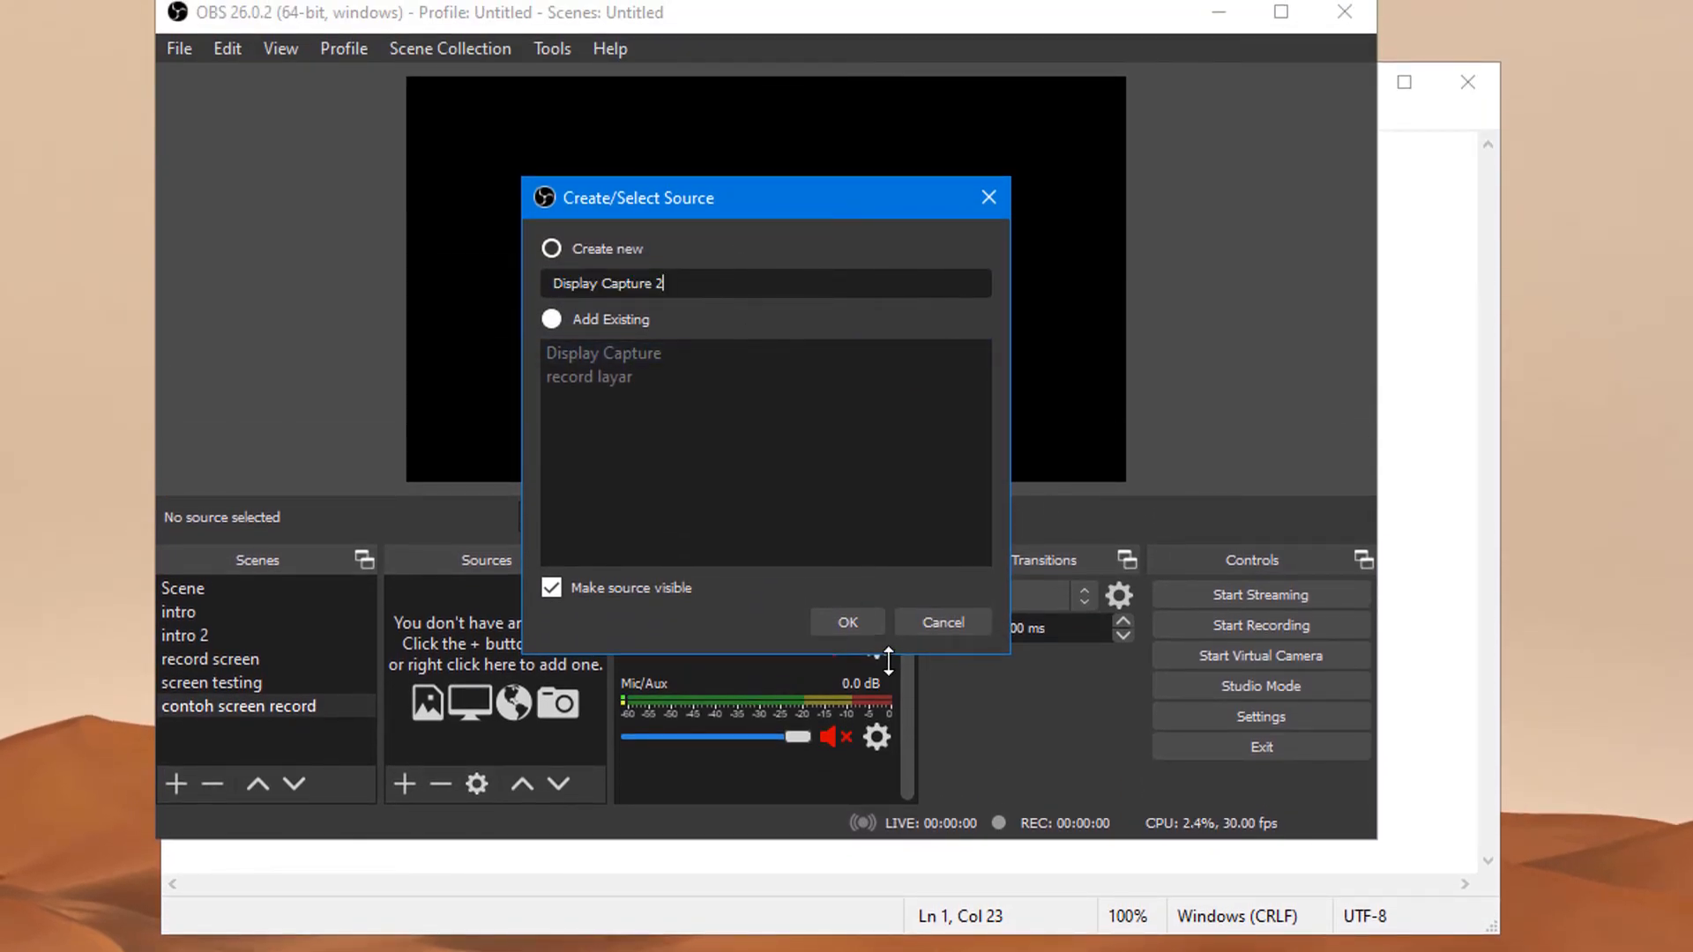
click(847, 625)
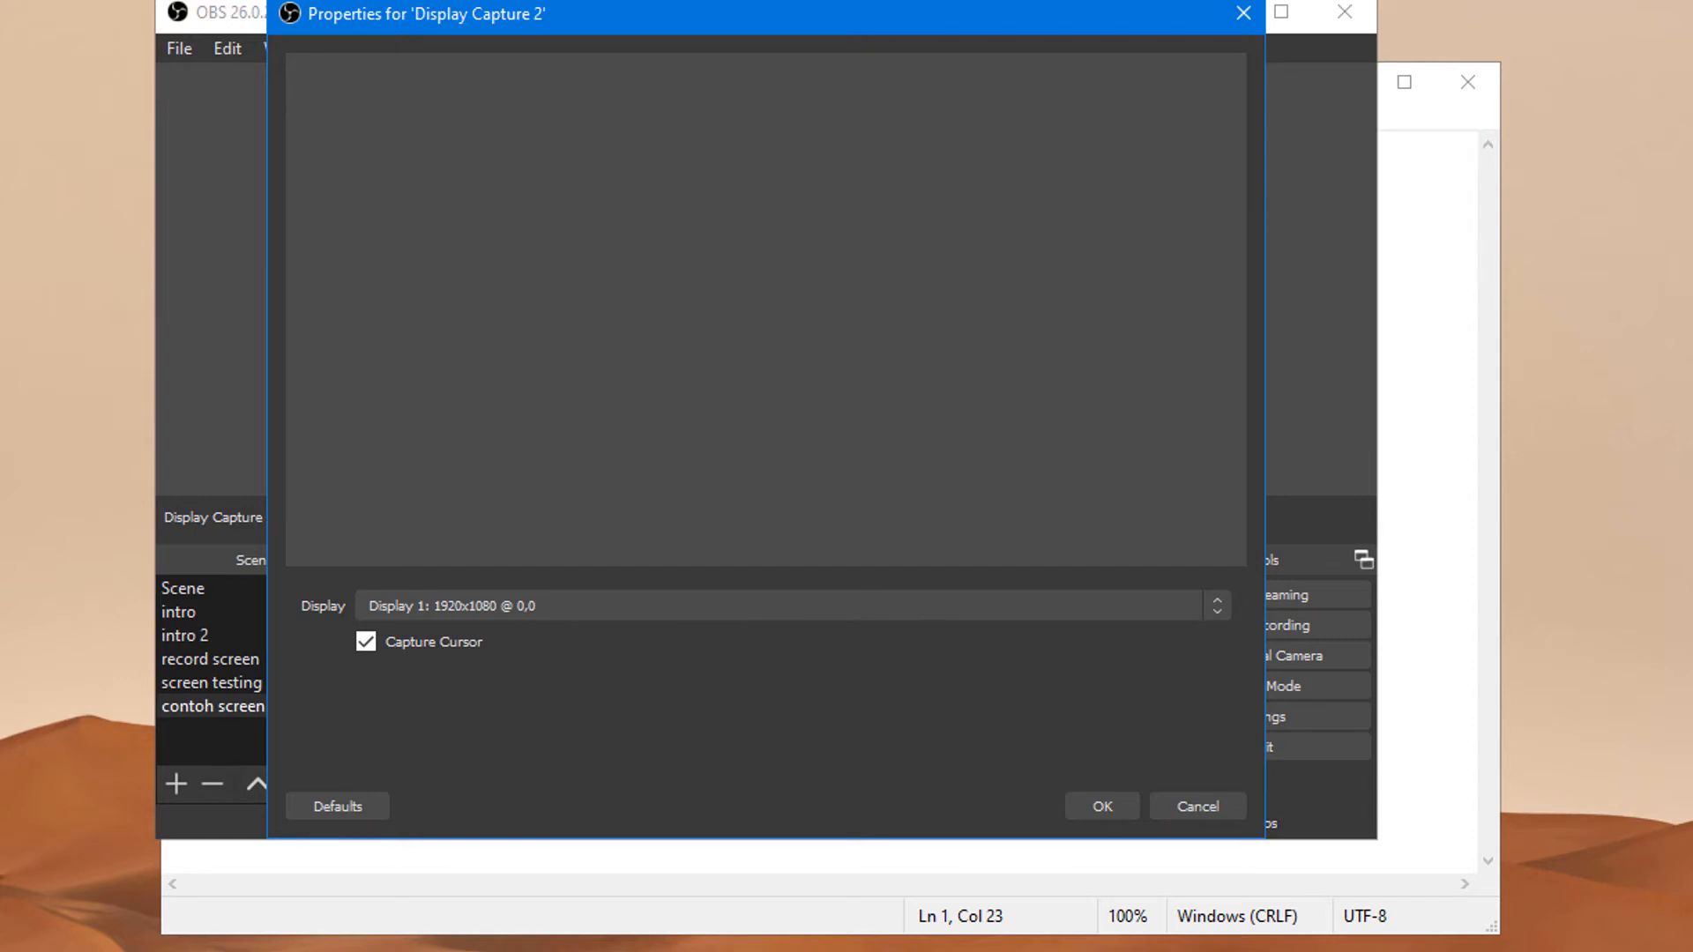
Step: Try Display 1 and Display 2 as the display captured by the new source, and discard the changes
click(1206, 606)
click(713, 647)
click(1218, 607)
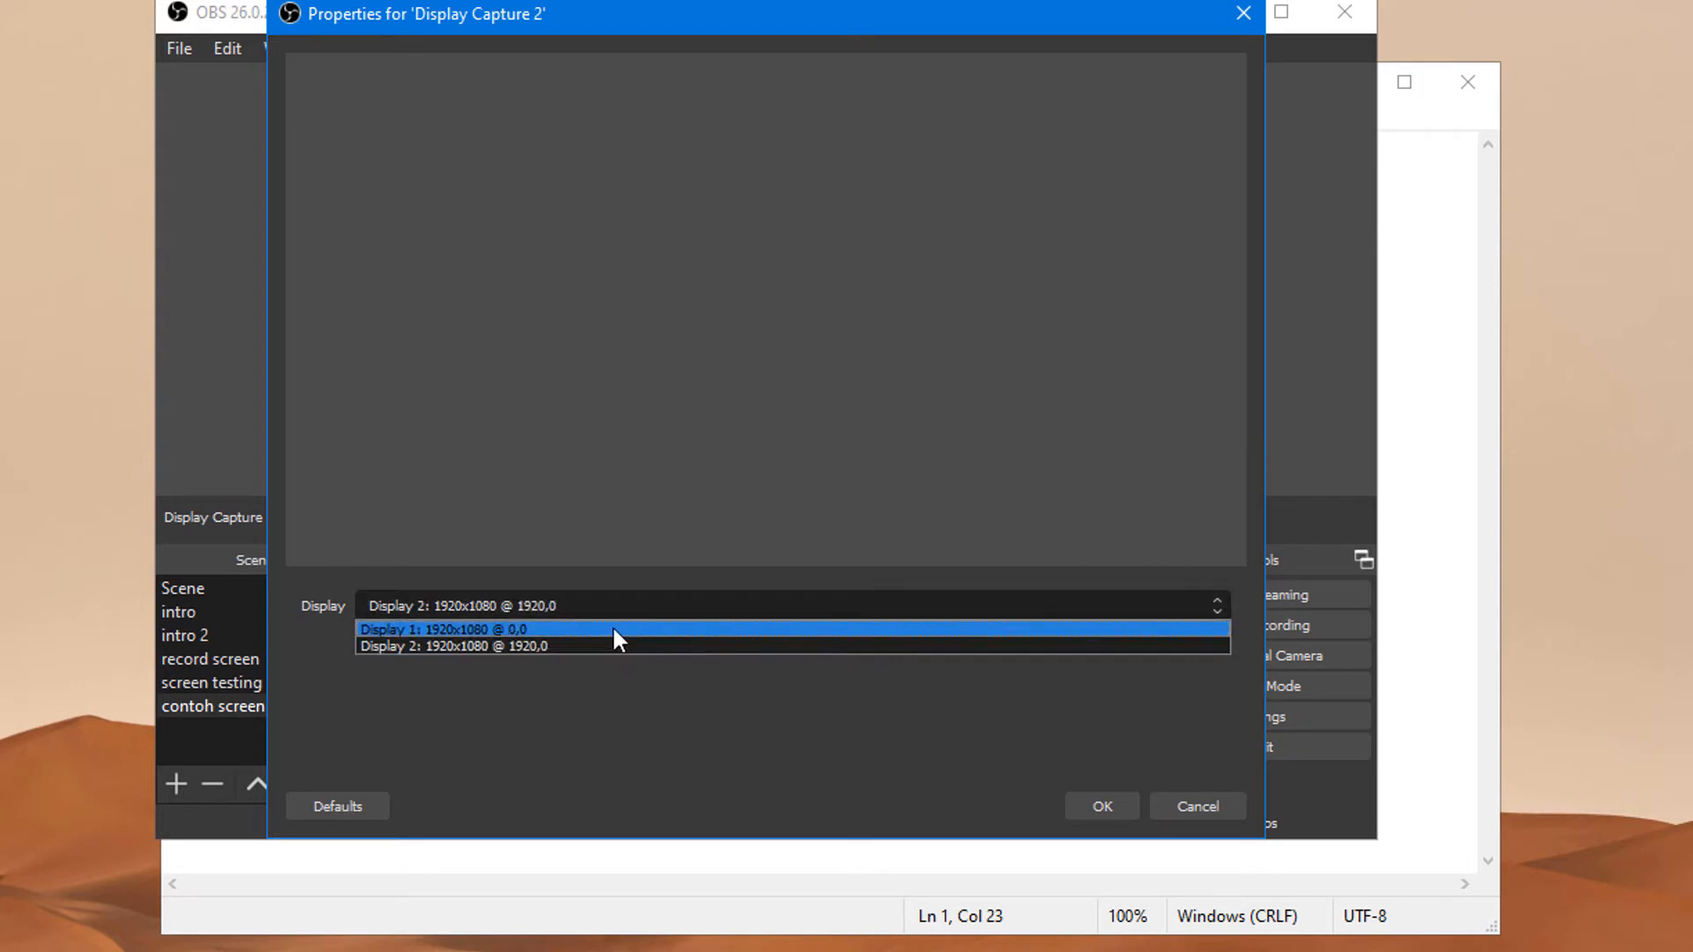
click(546, 643)
click(515, 611)
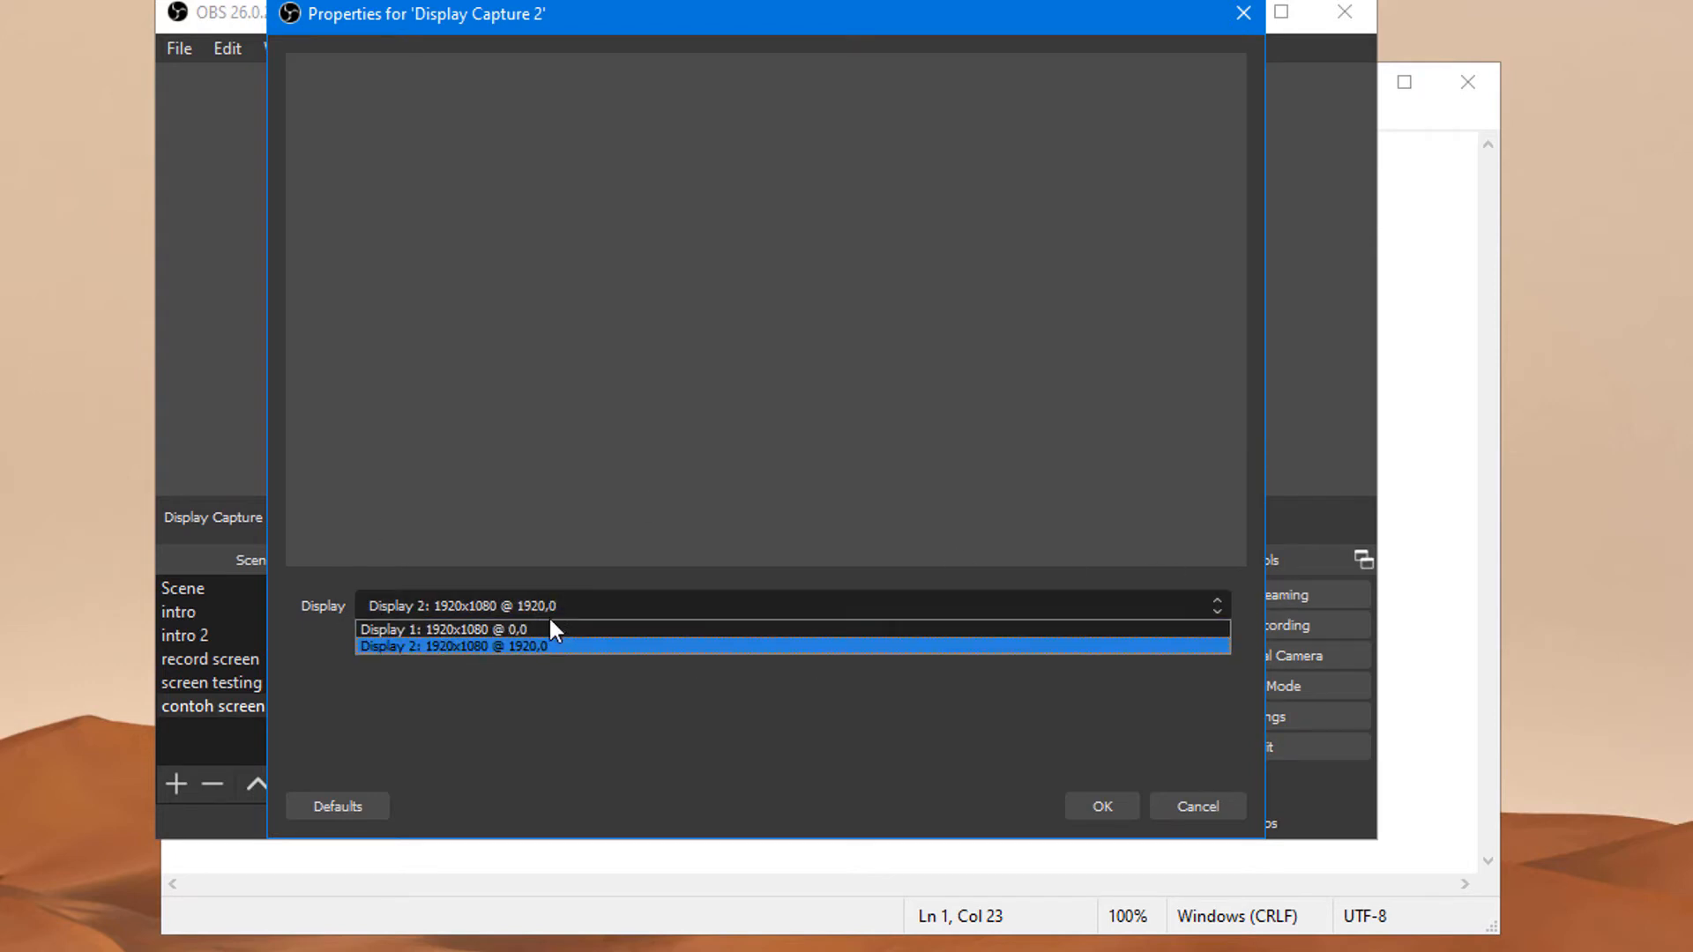
click(533, 629)
click(561, 606)
click(533, 645)
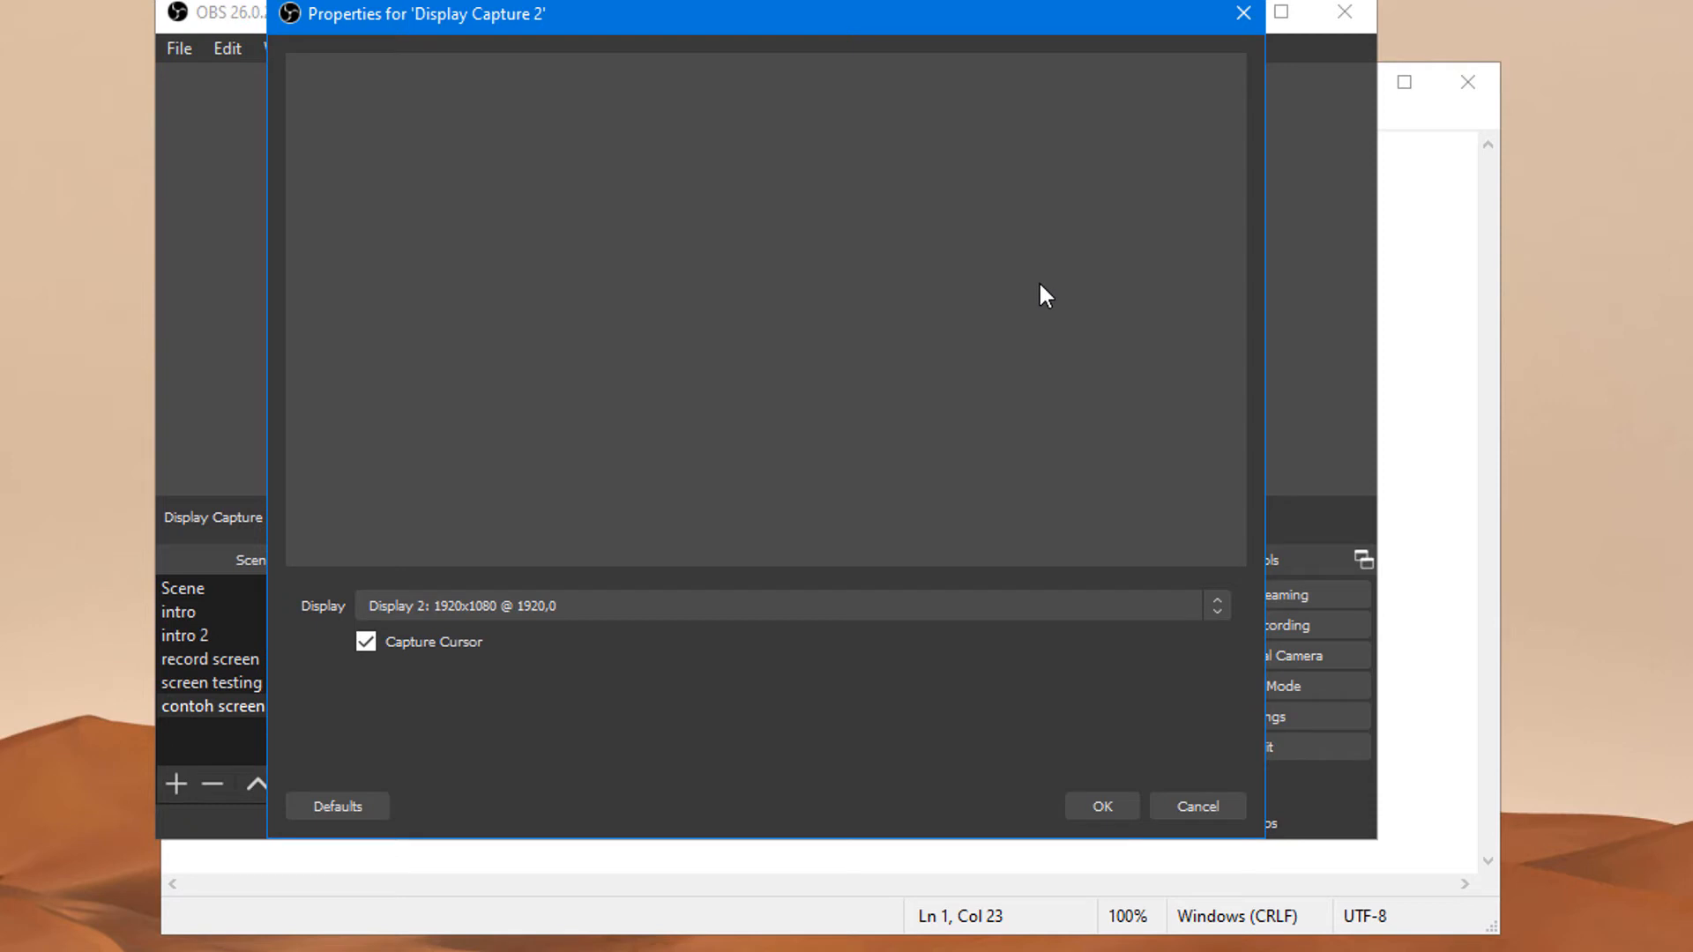
click(1238, 18)
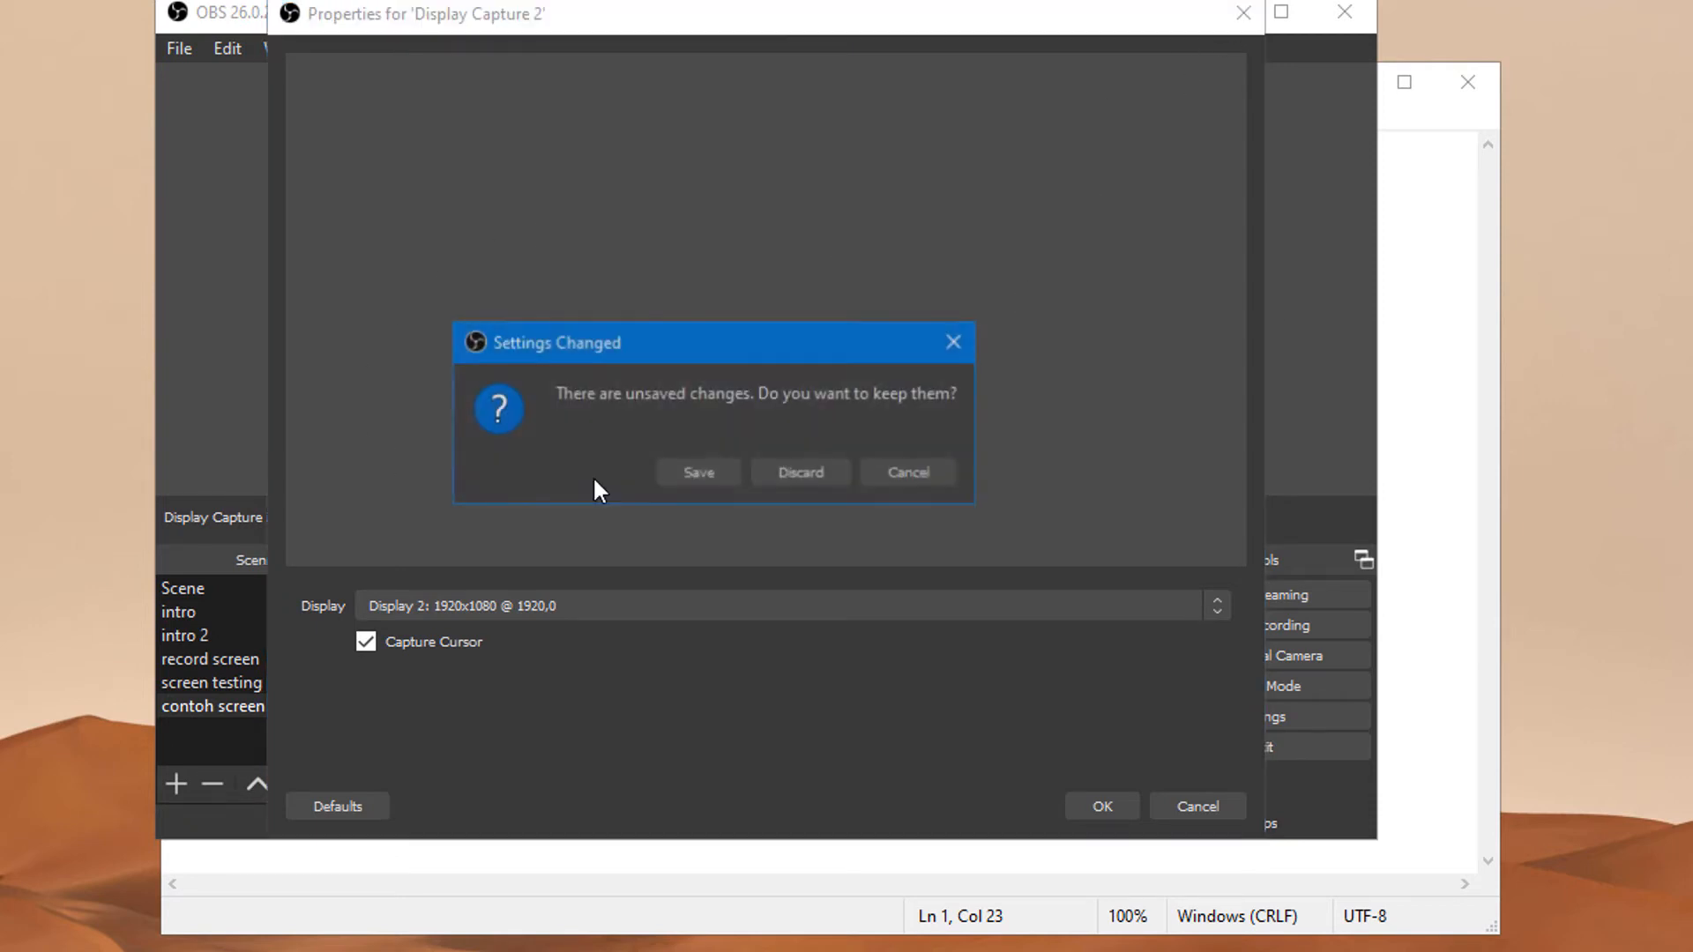
click(796, 473)
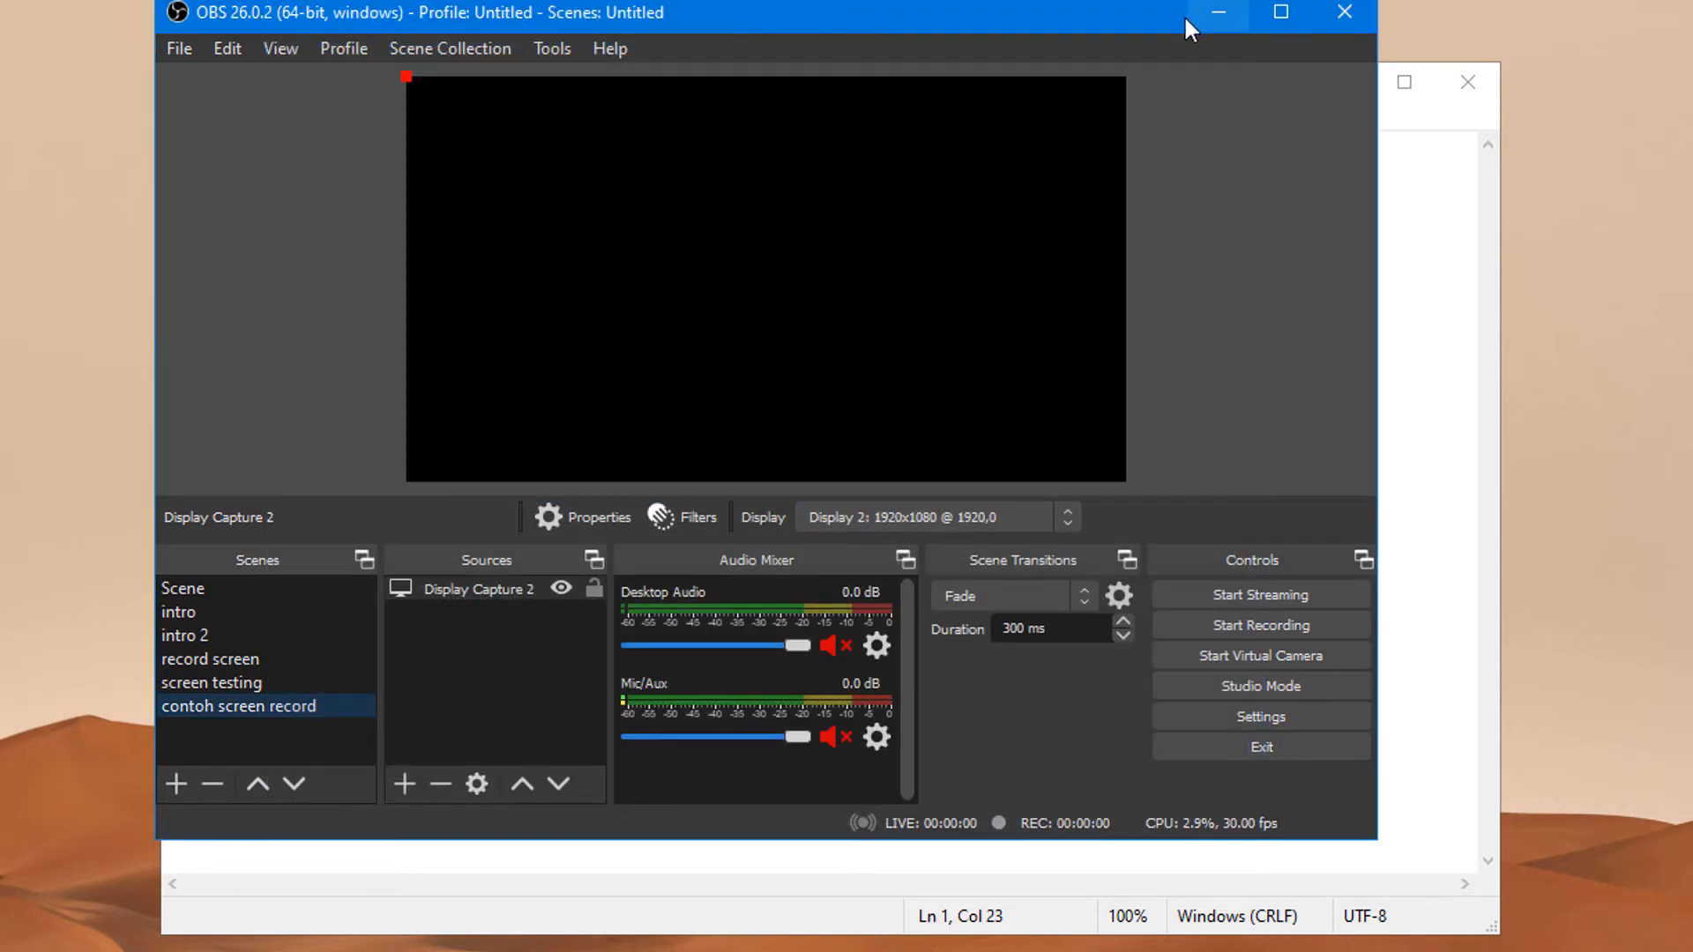
Step: Move the OBS window aside and open Graphics settings from the Windows display settings
drag(1068, 18, 1594, 331)
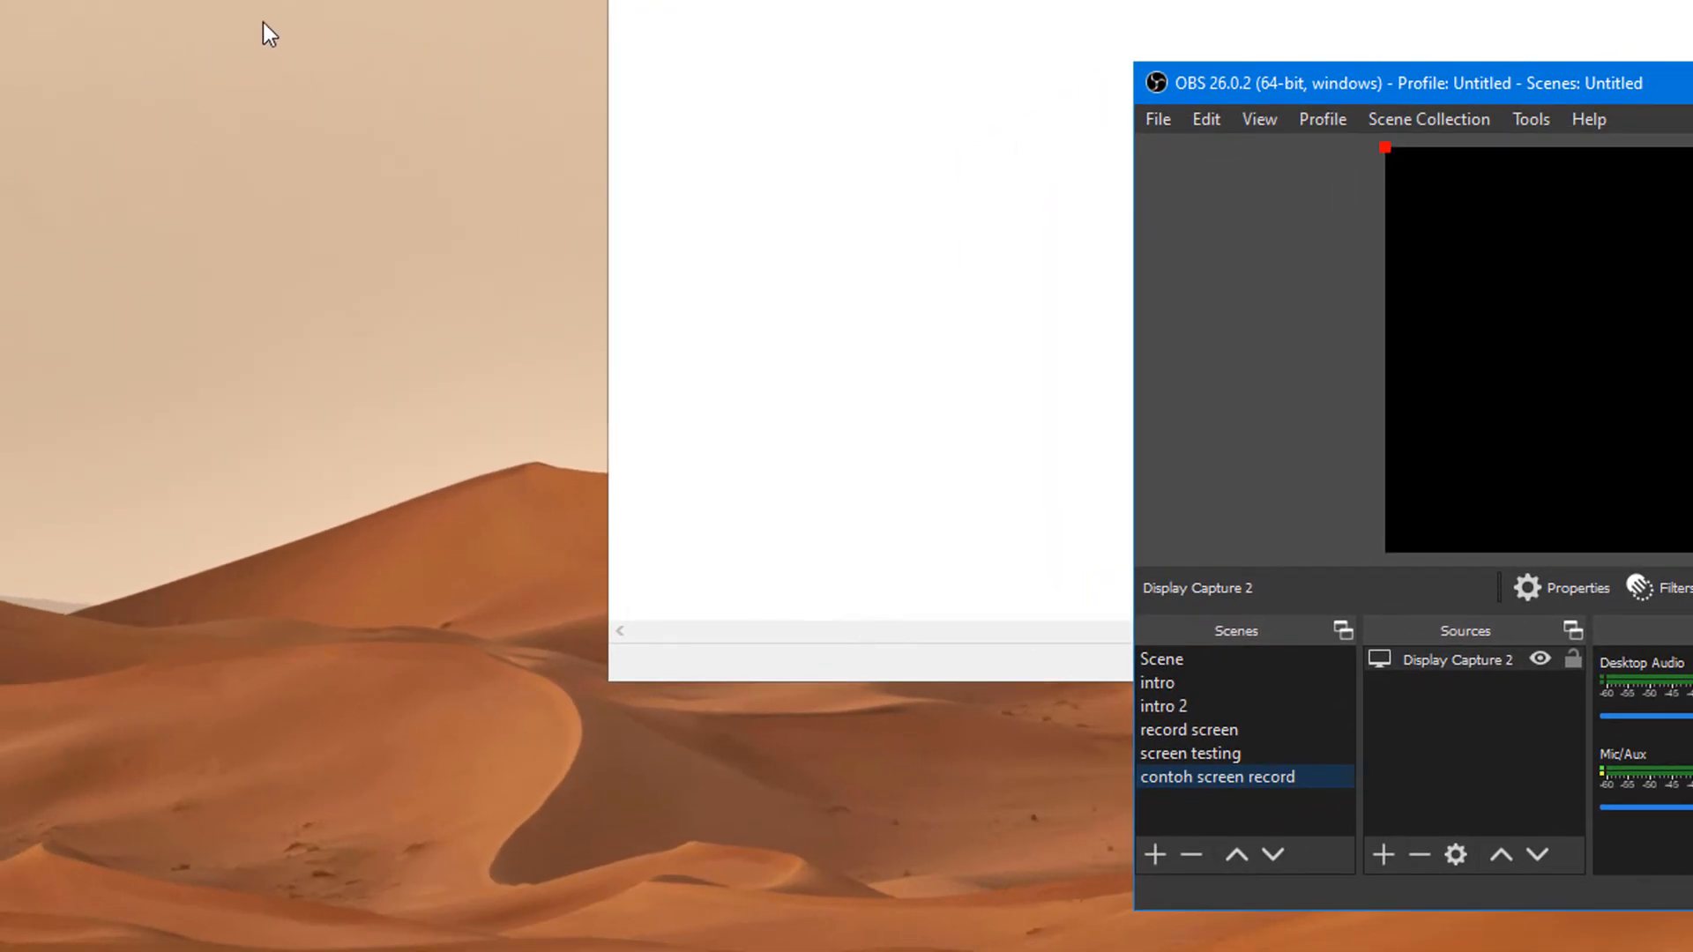
right_click(231, 72)
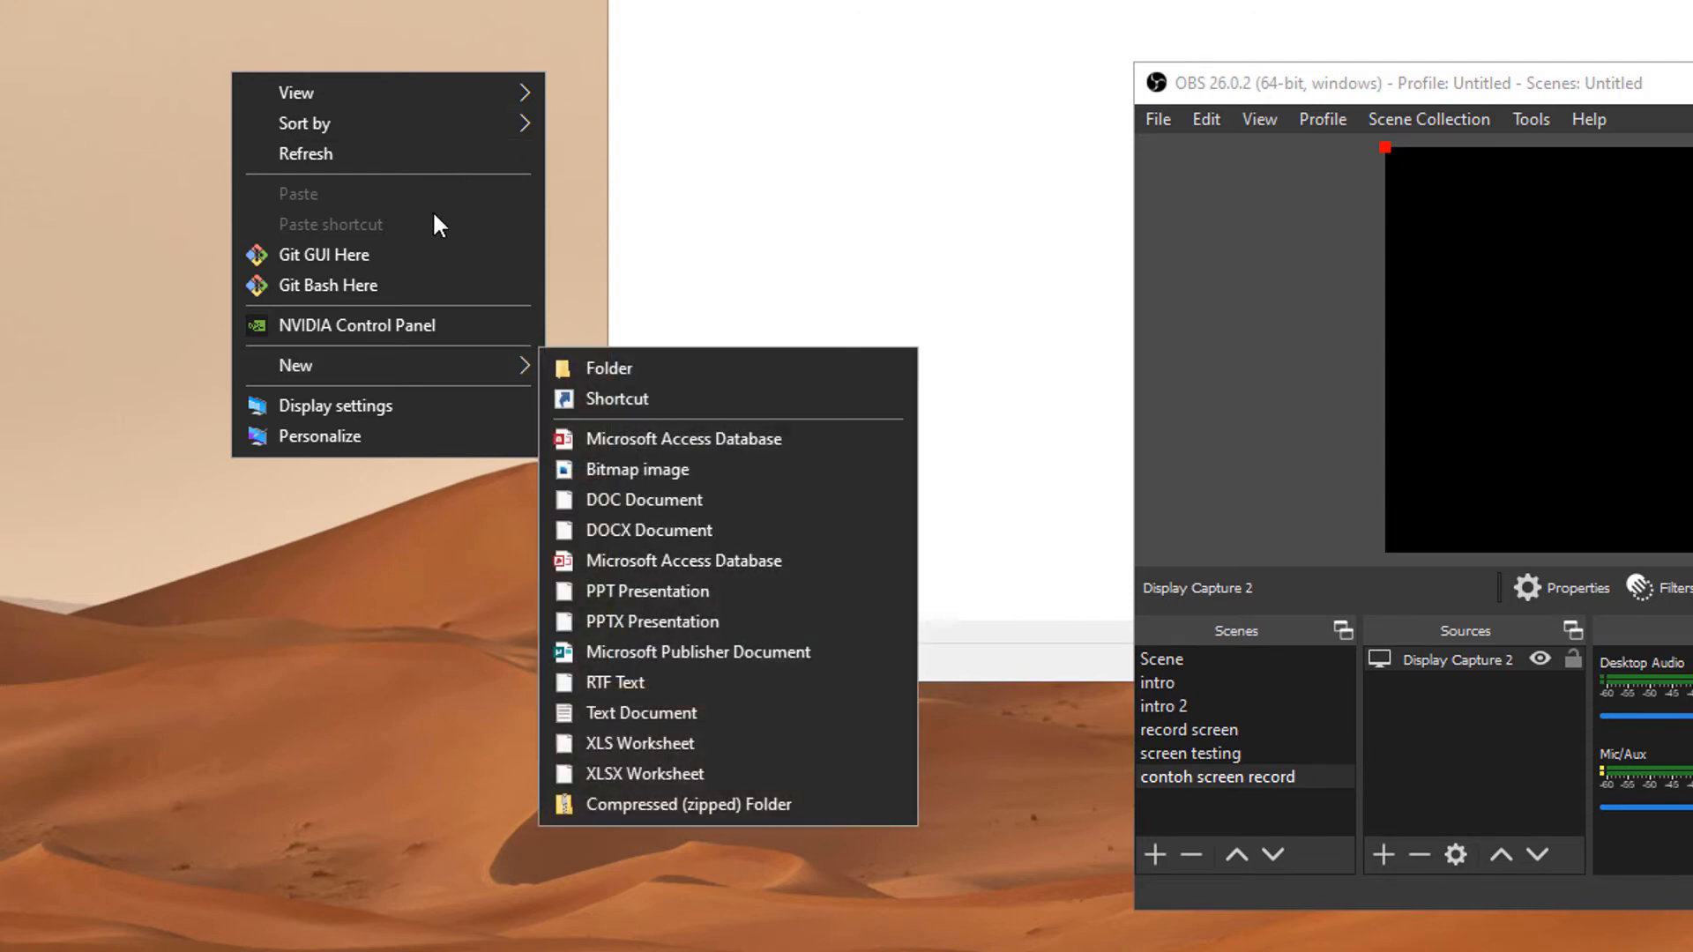
click(315, 407)
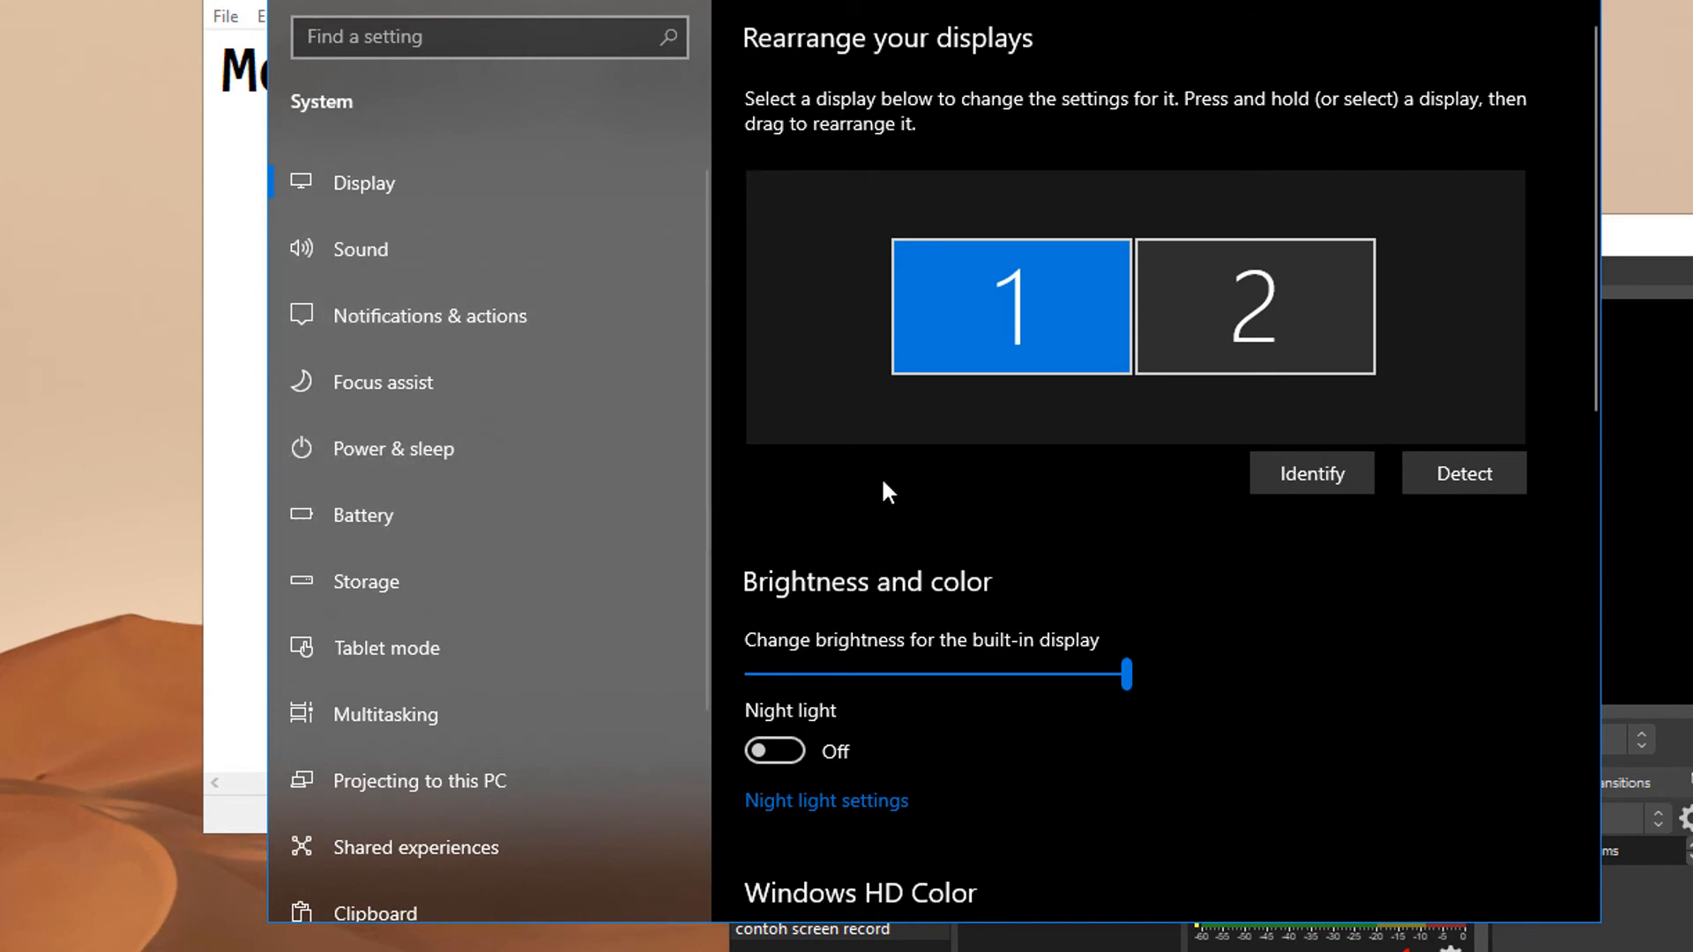
scroll(721, 281, down, 10)
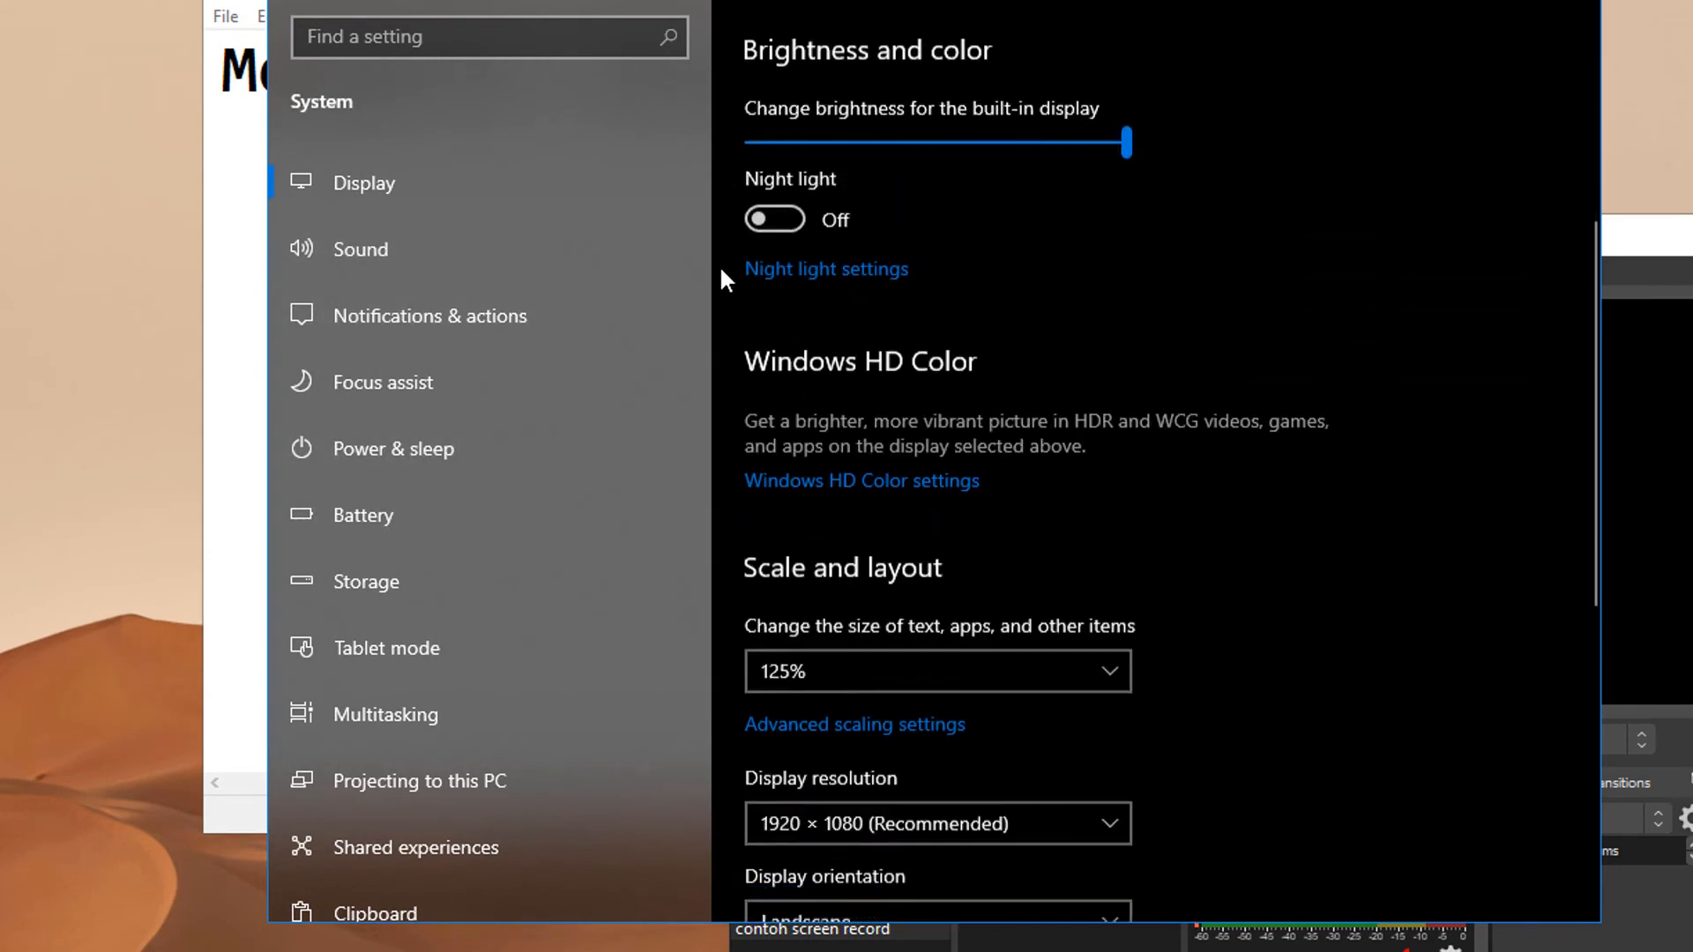
scroll(1434, 377, down, 2)
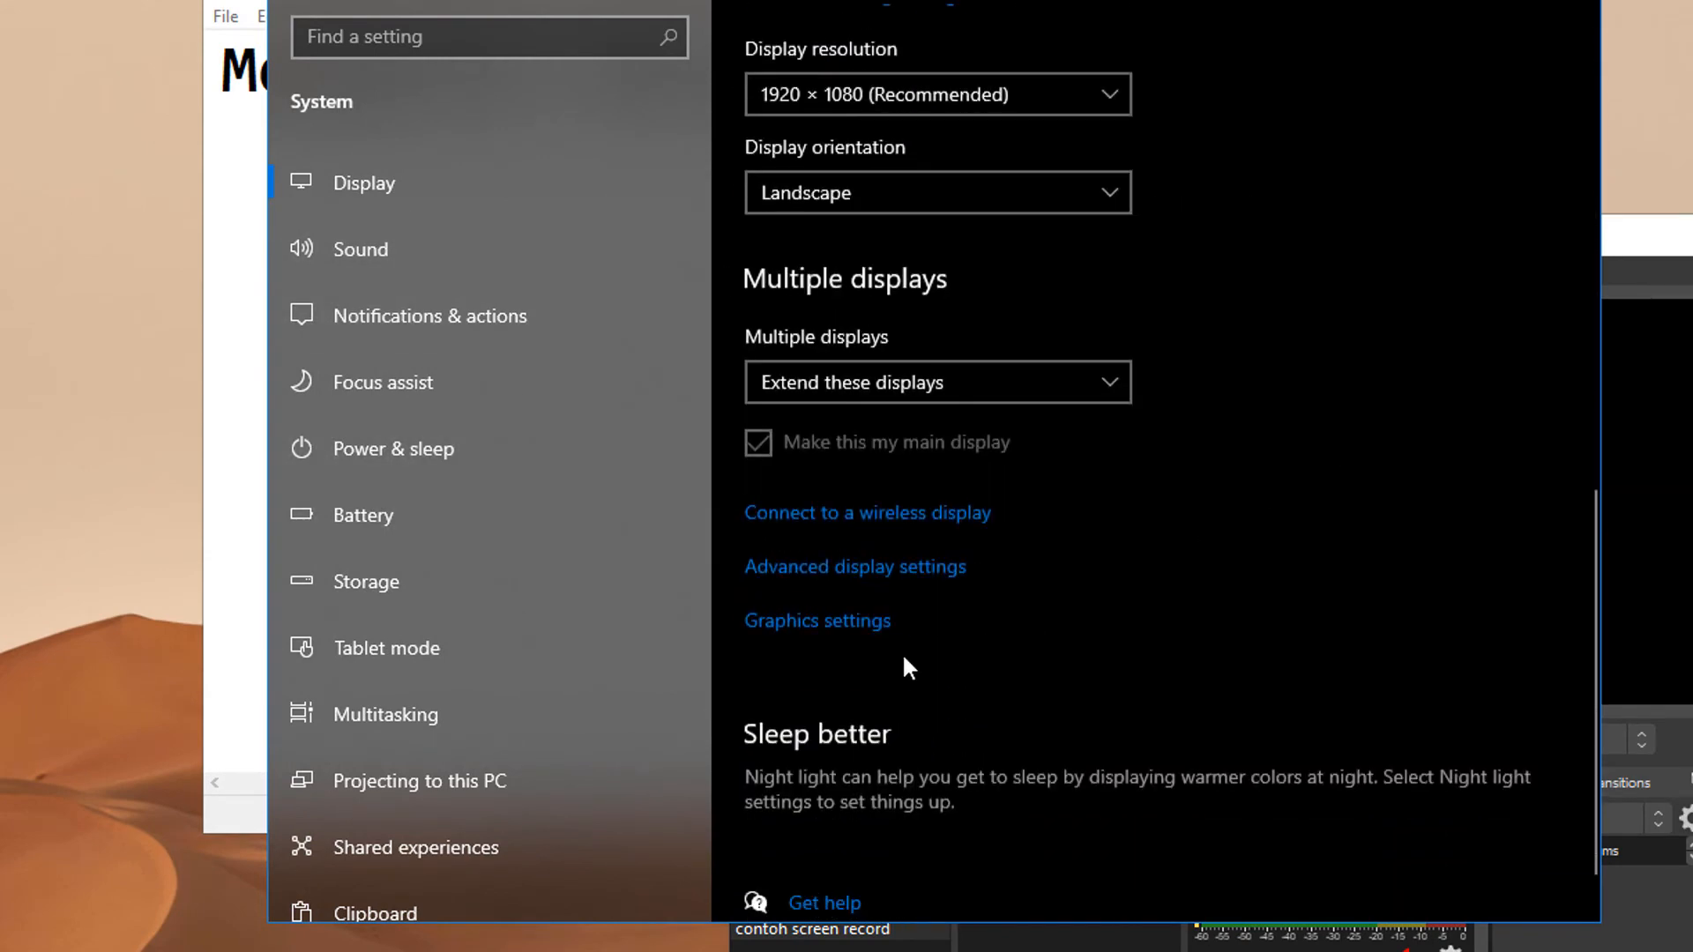
click(858, 630)
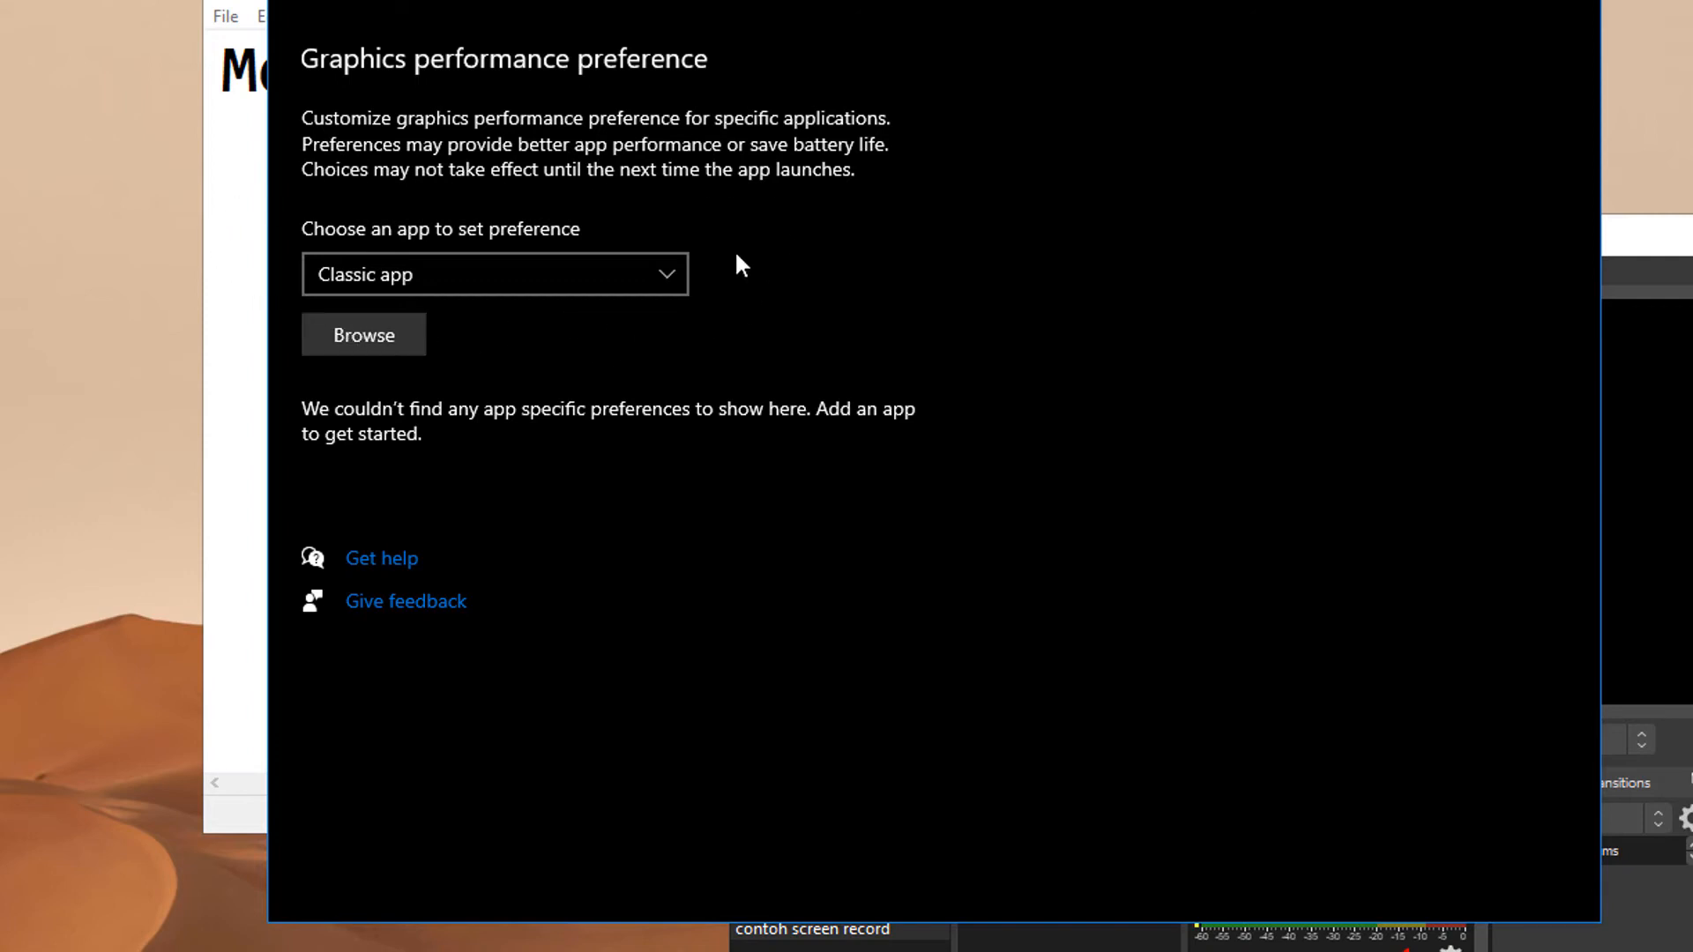
Step: Add the classic app obs64 from C:\Program Files\obs-studio\bin\64bit to the graphics performance preference list
click(389, 338)
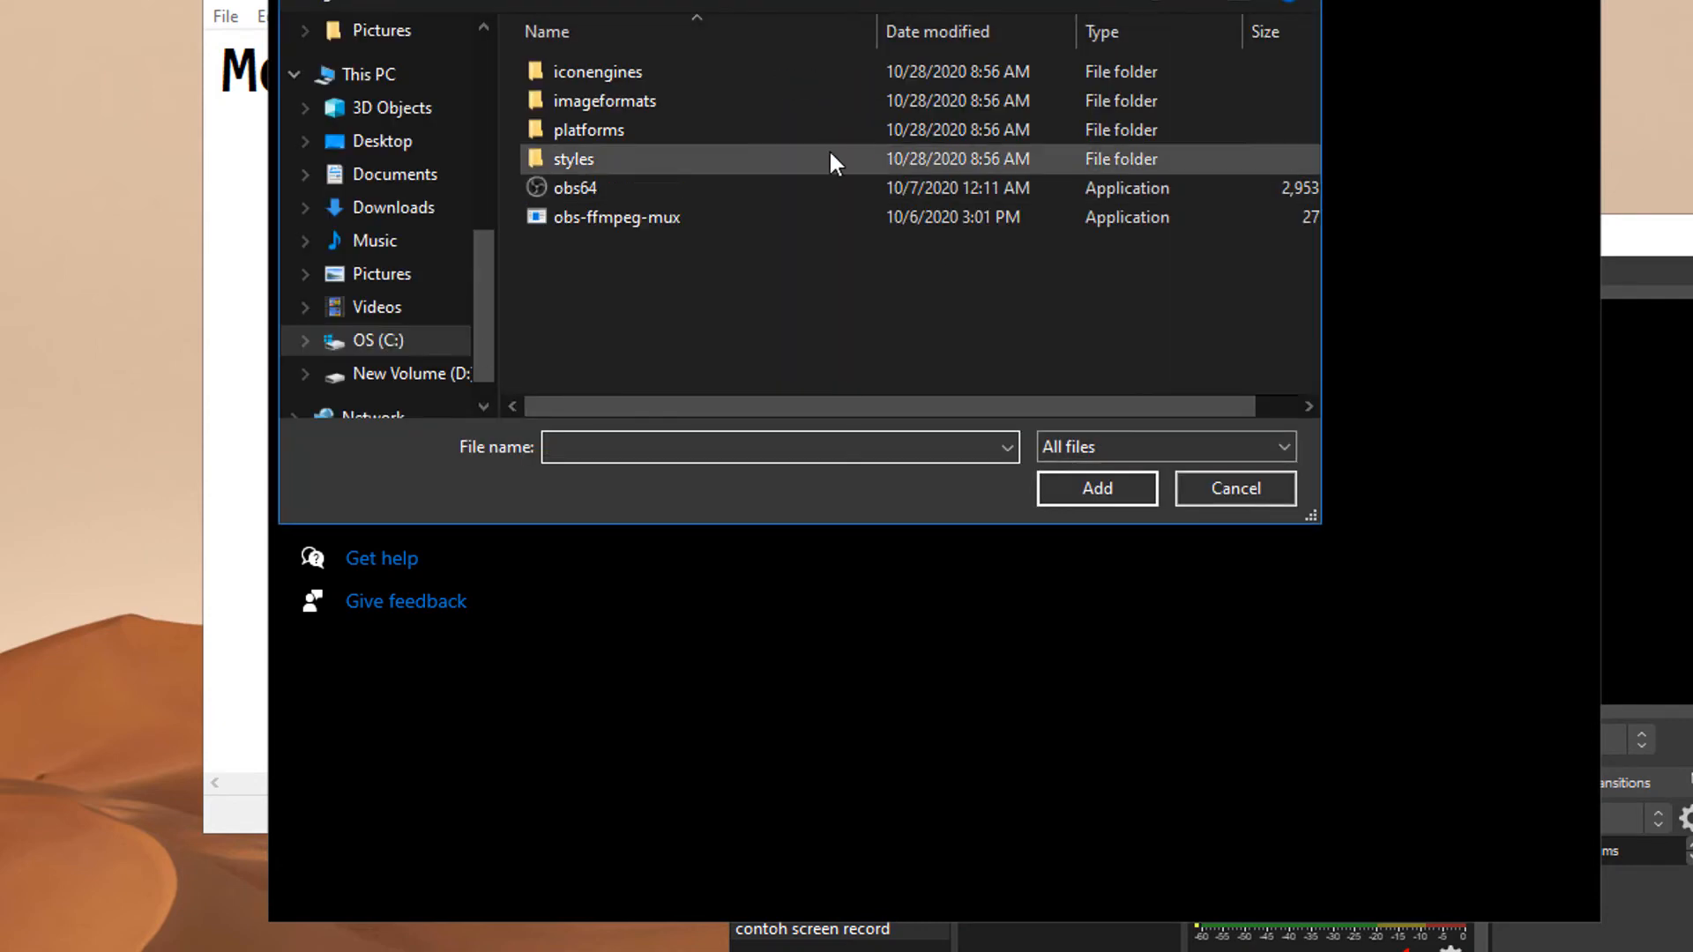
click(379, 342)
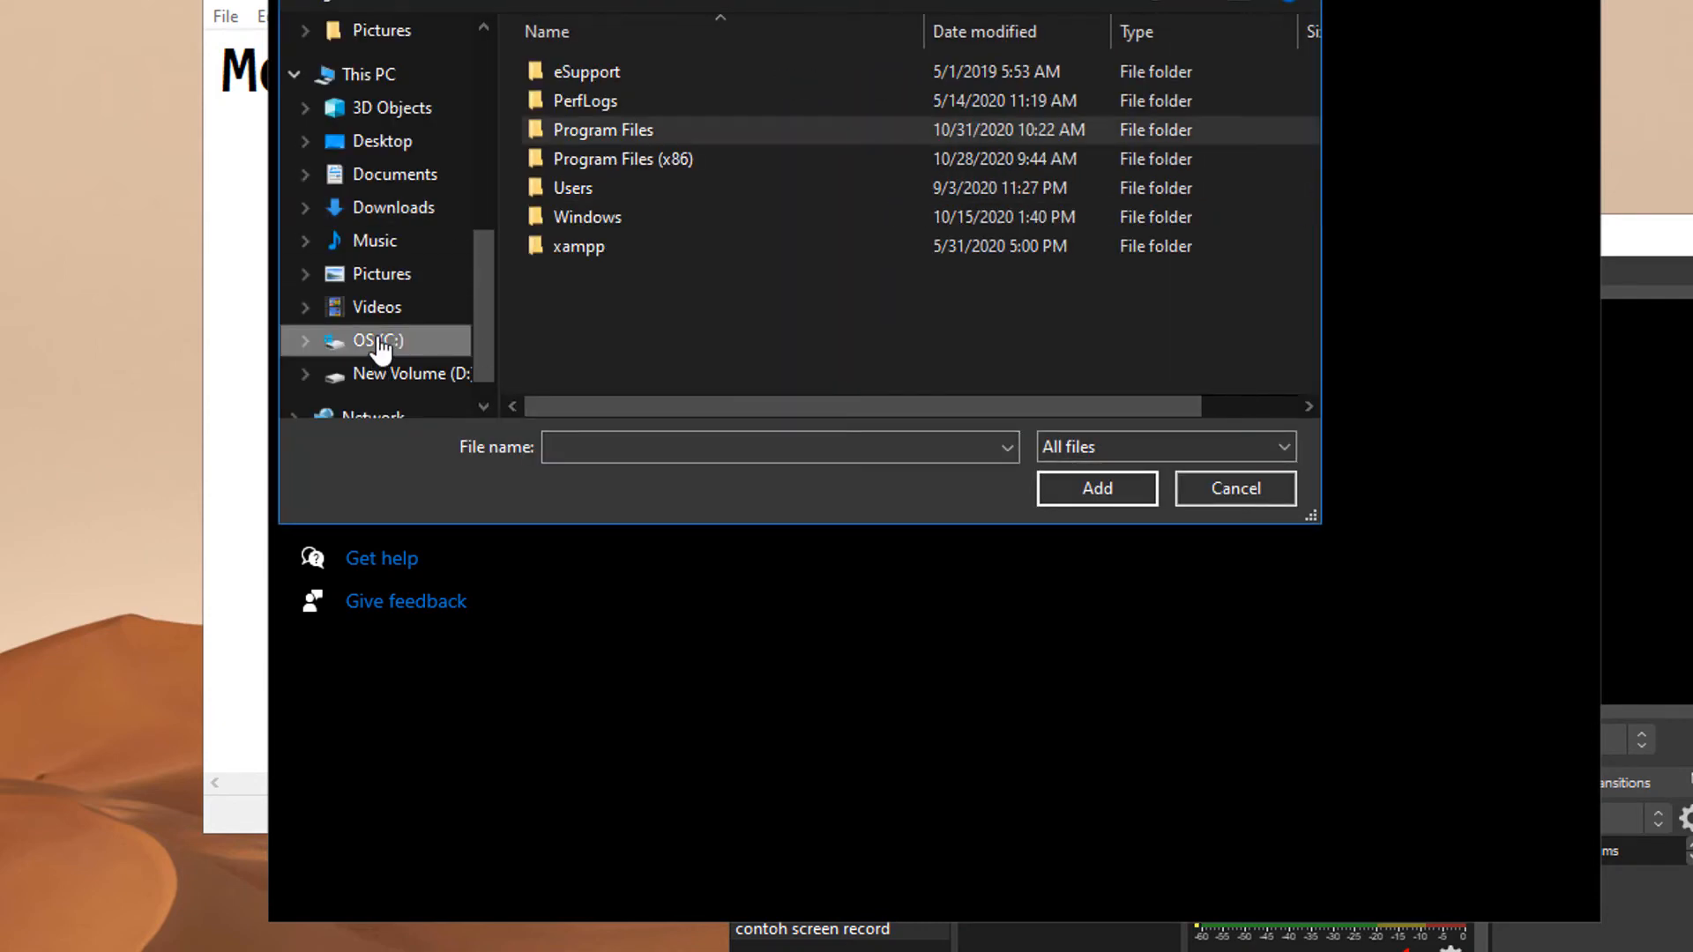
double_click(600, 125)
scroll(634, 217, down, 4)
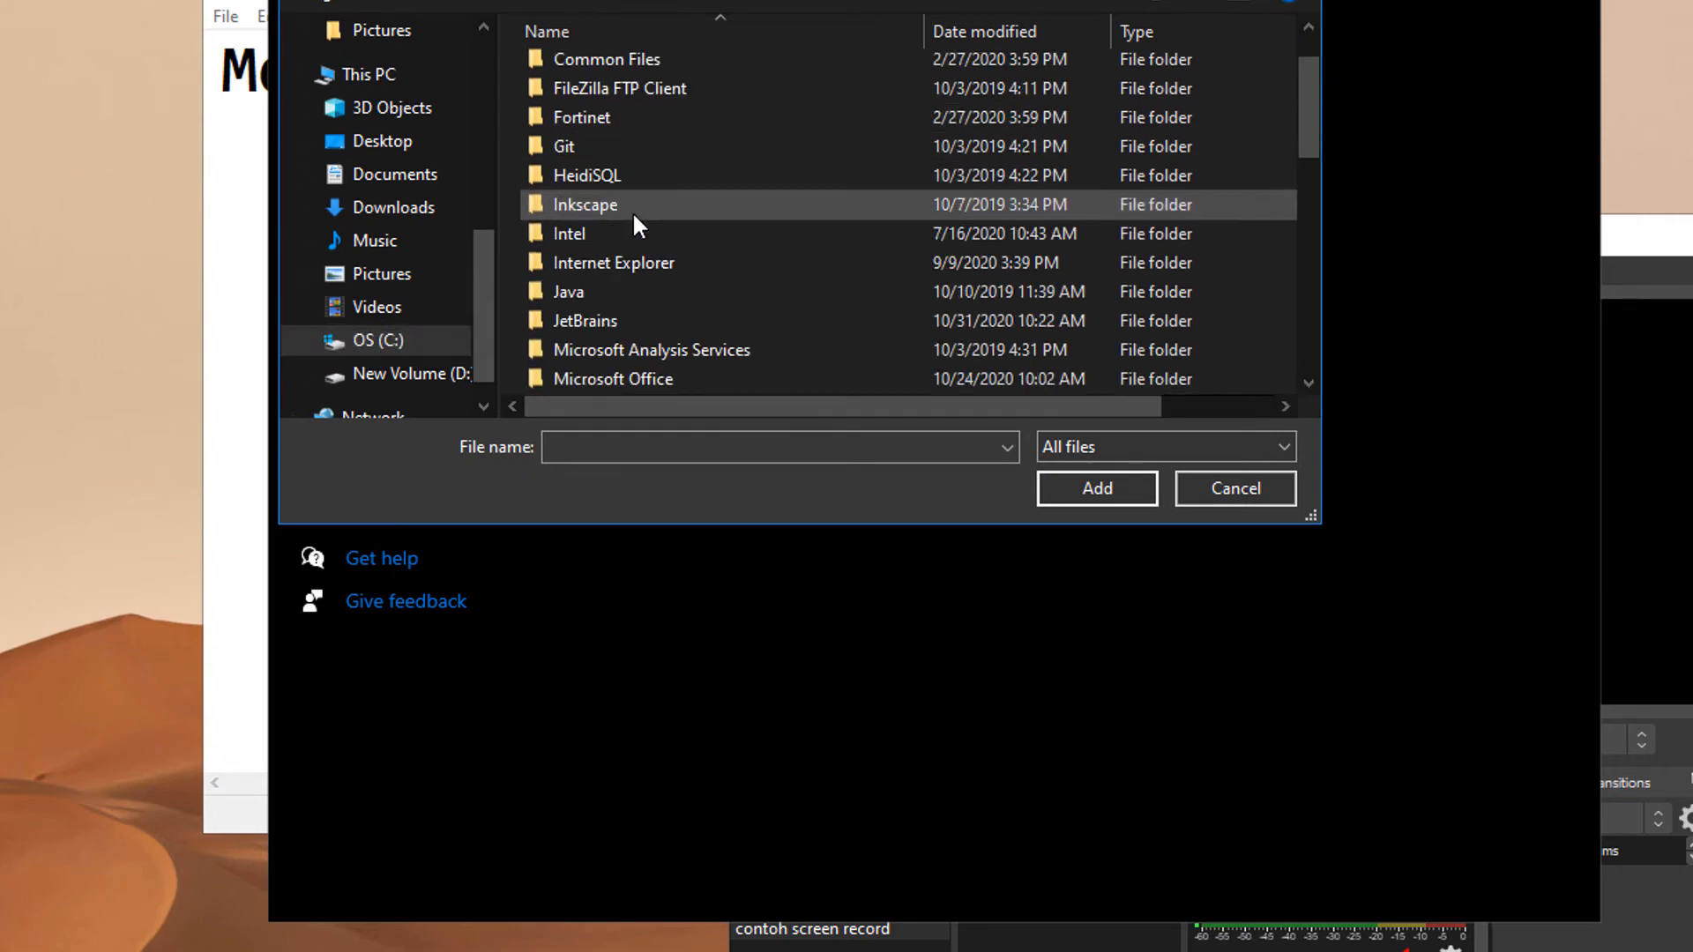
scroll(632, 210, down, 1)
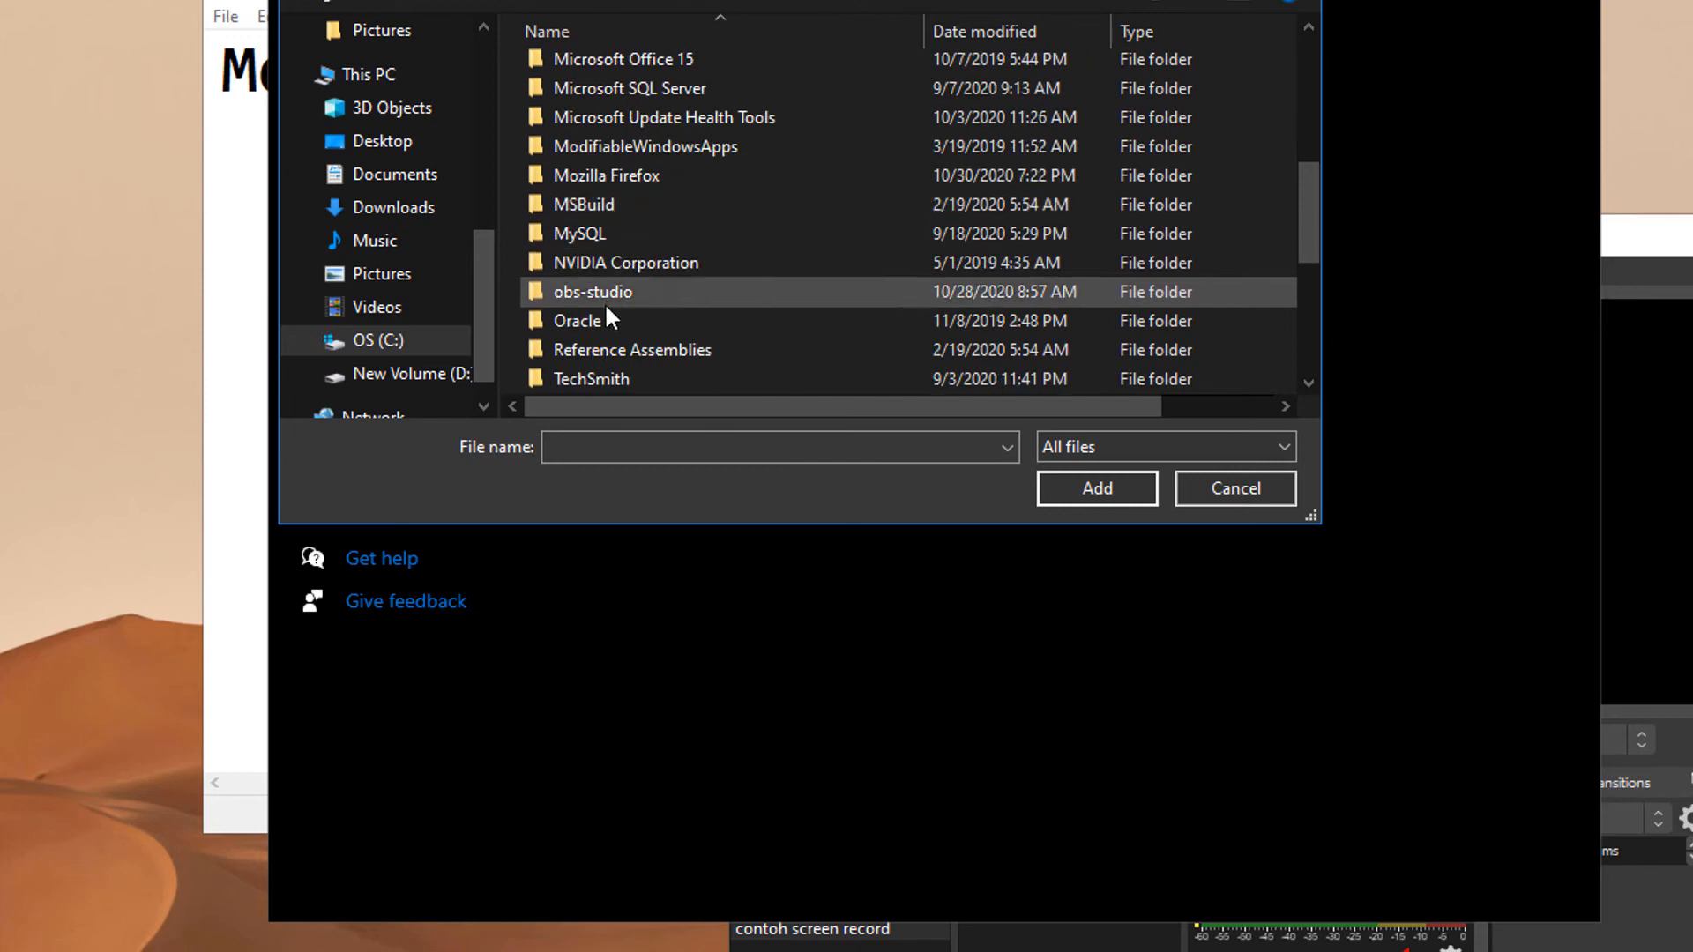
double_click(604, 291)
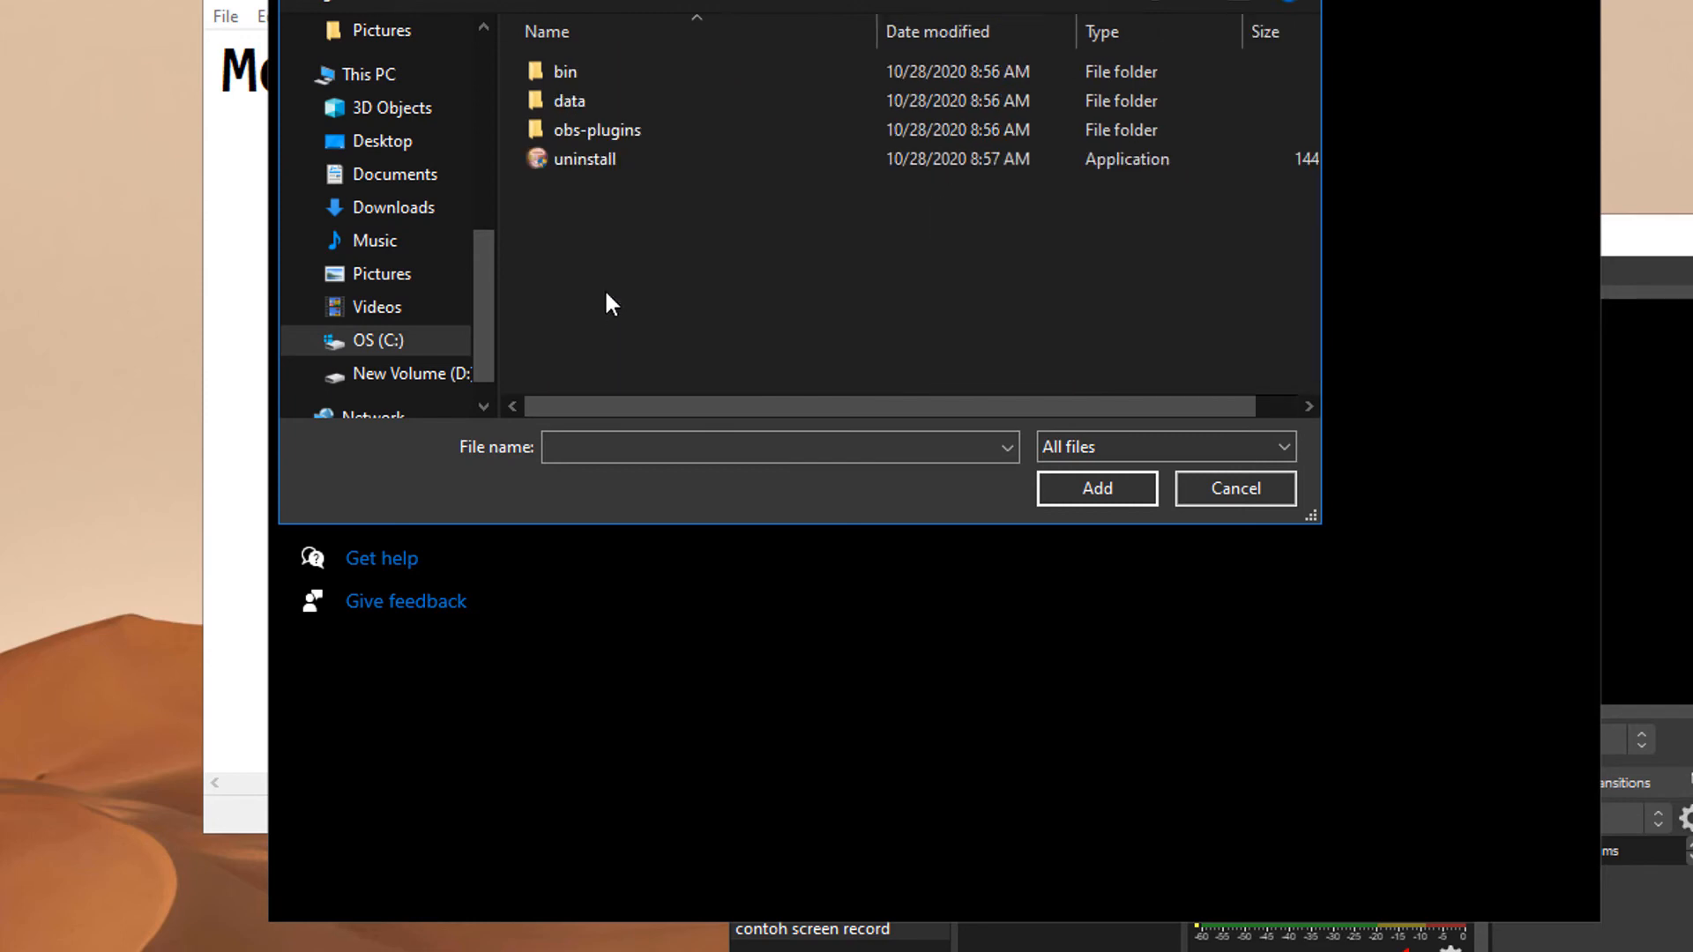
double_click(574, 71)
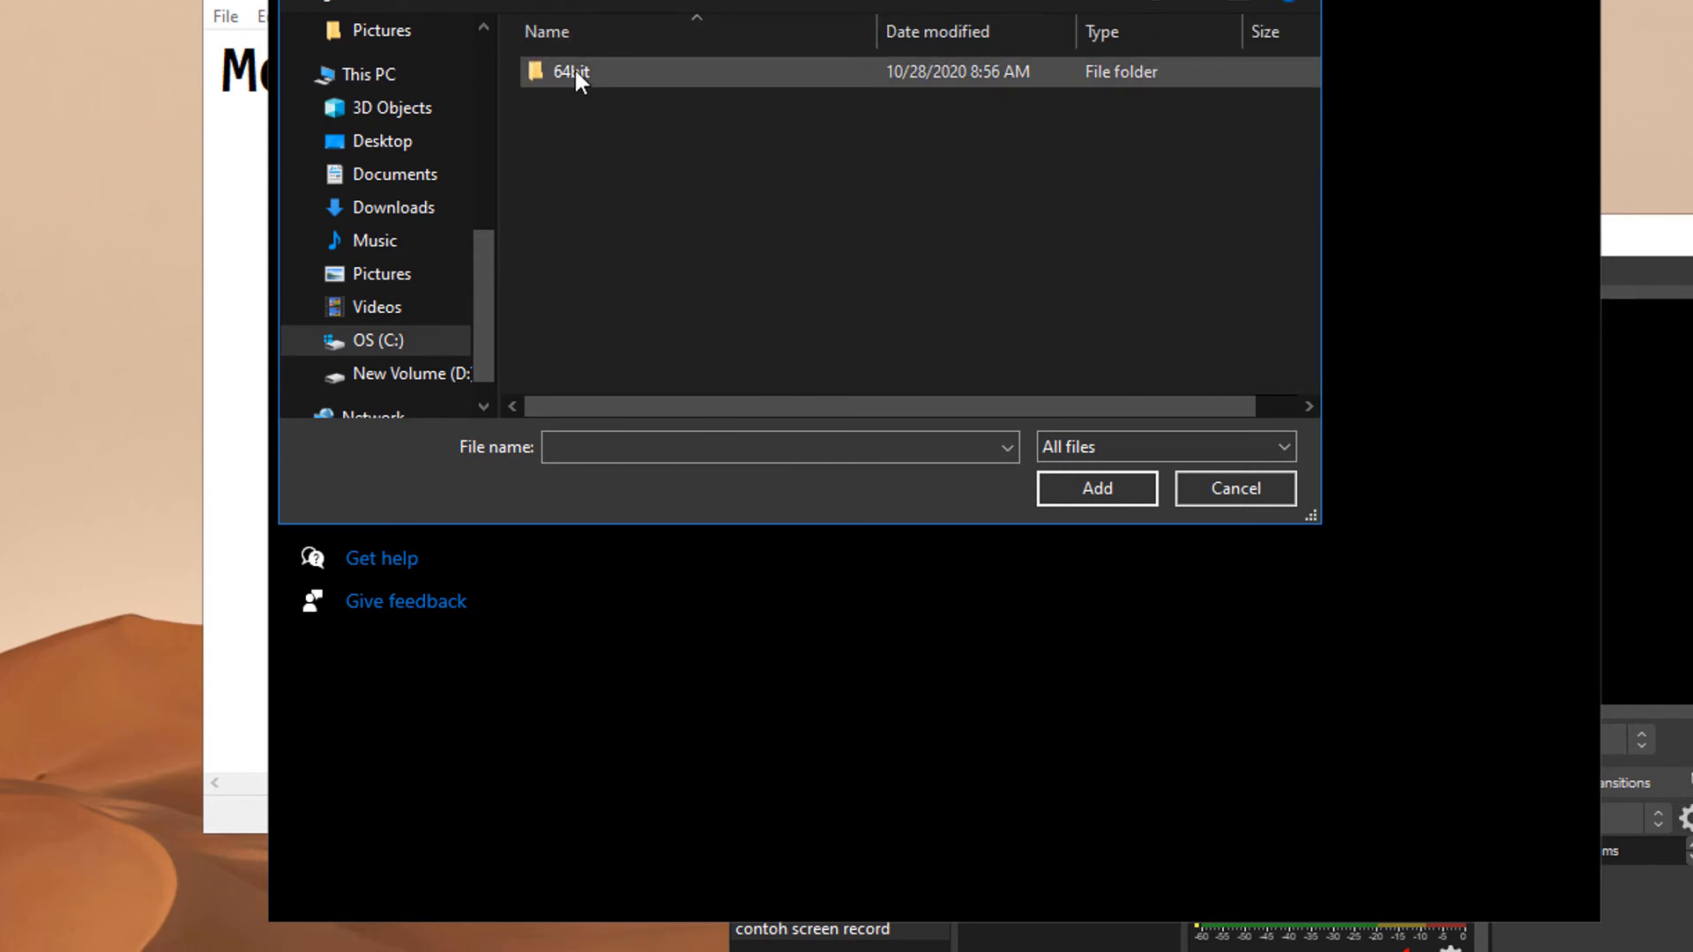
double_click(574, 72)
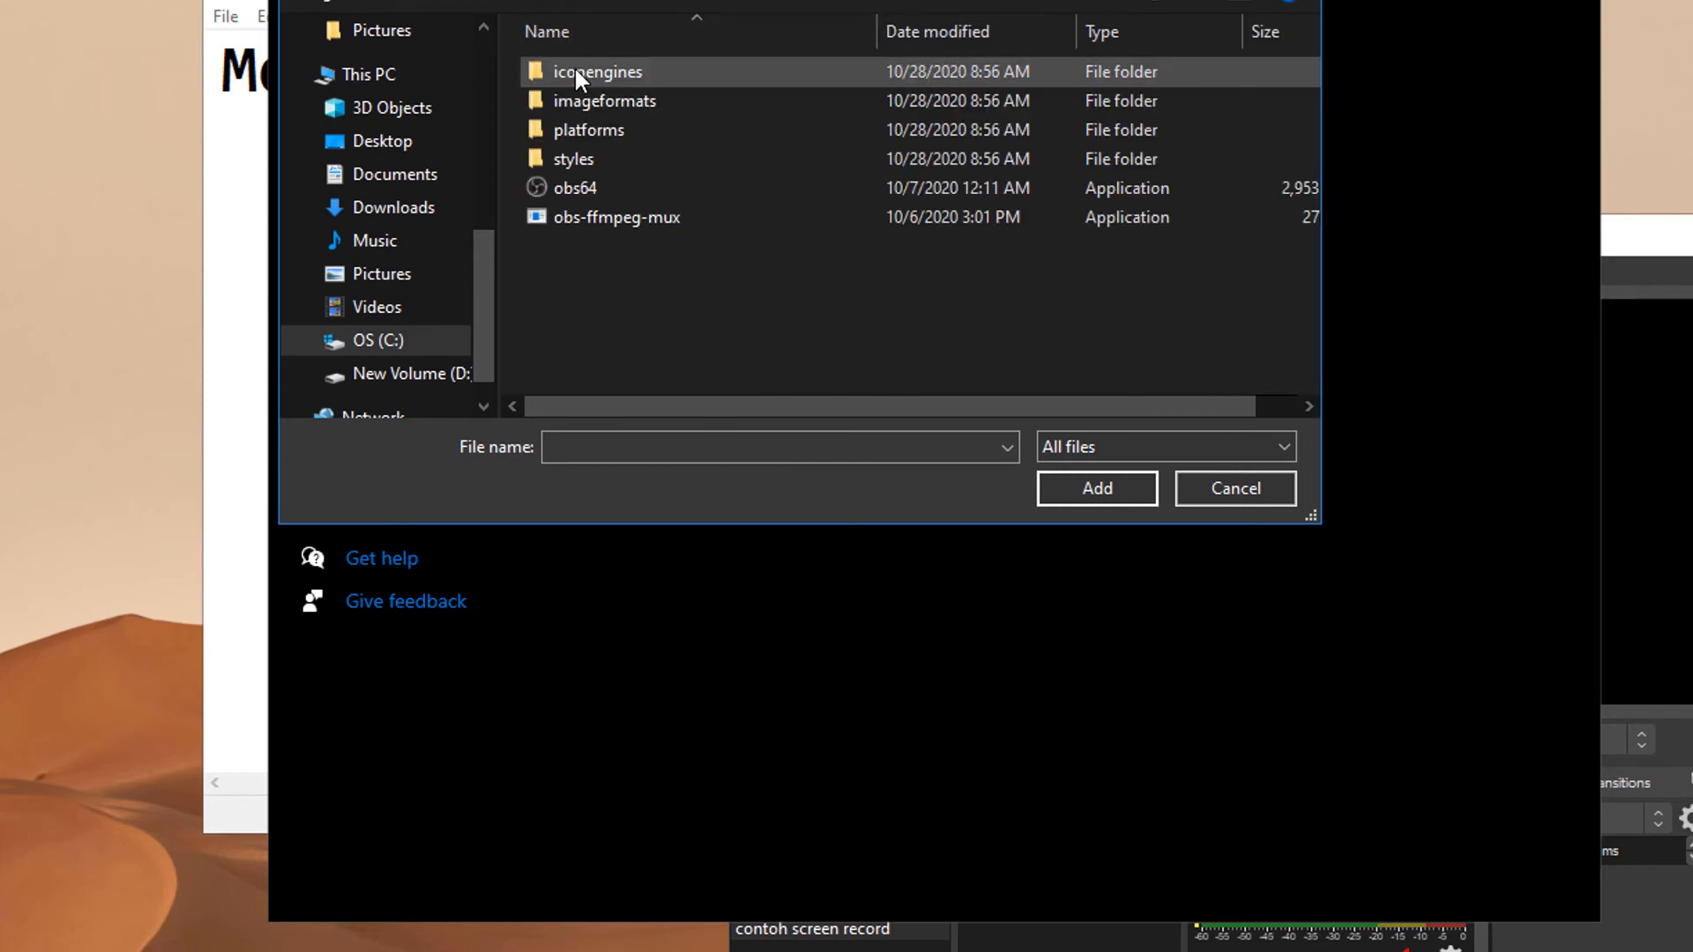
double_click(579, 189)
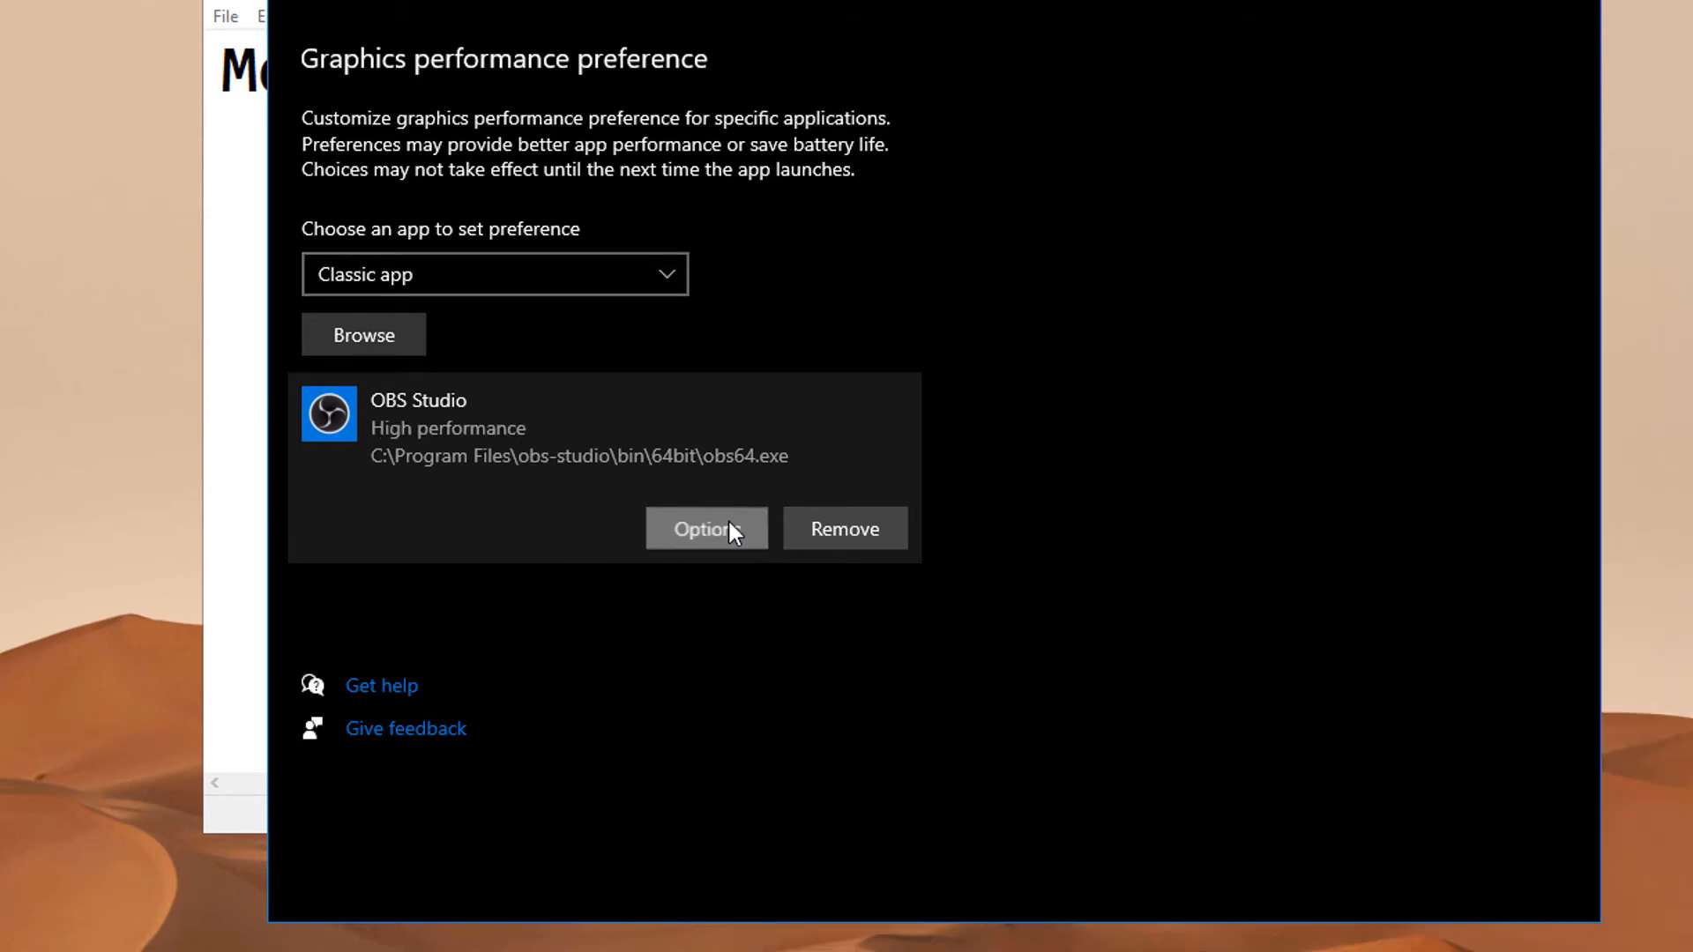
Step: Save Power saving as the graphics preference for OBS Studio and close the Windows settings
click(730, 527)
click(765, 443)
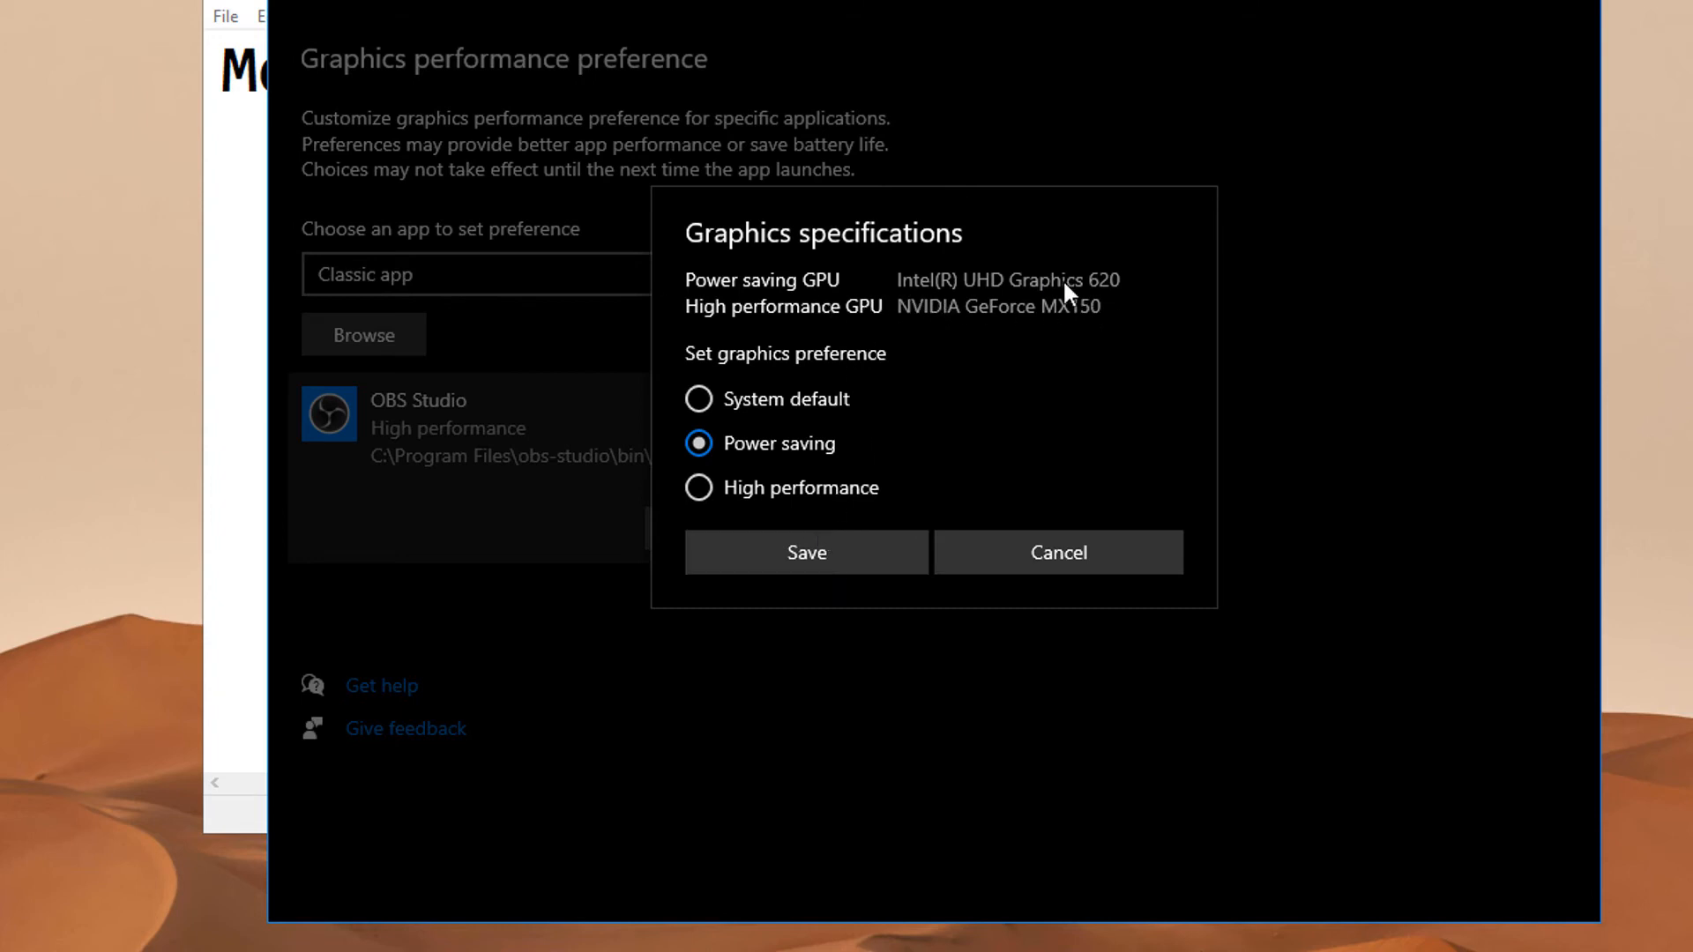
click(852, 550)
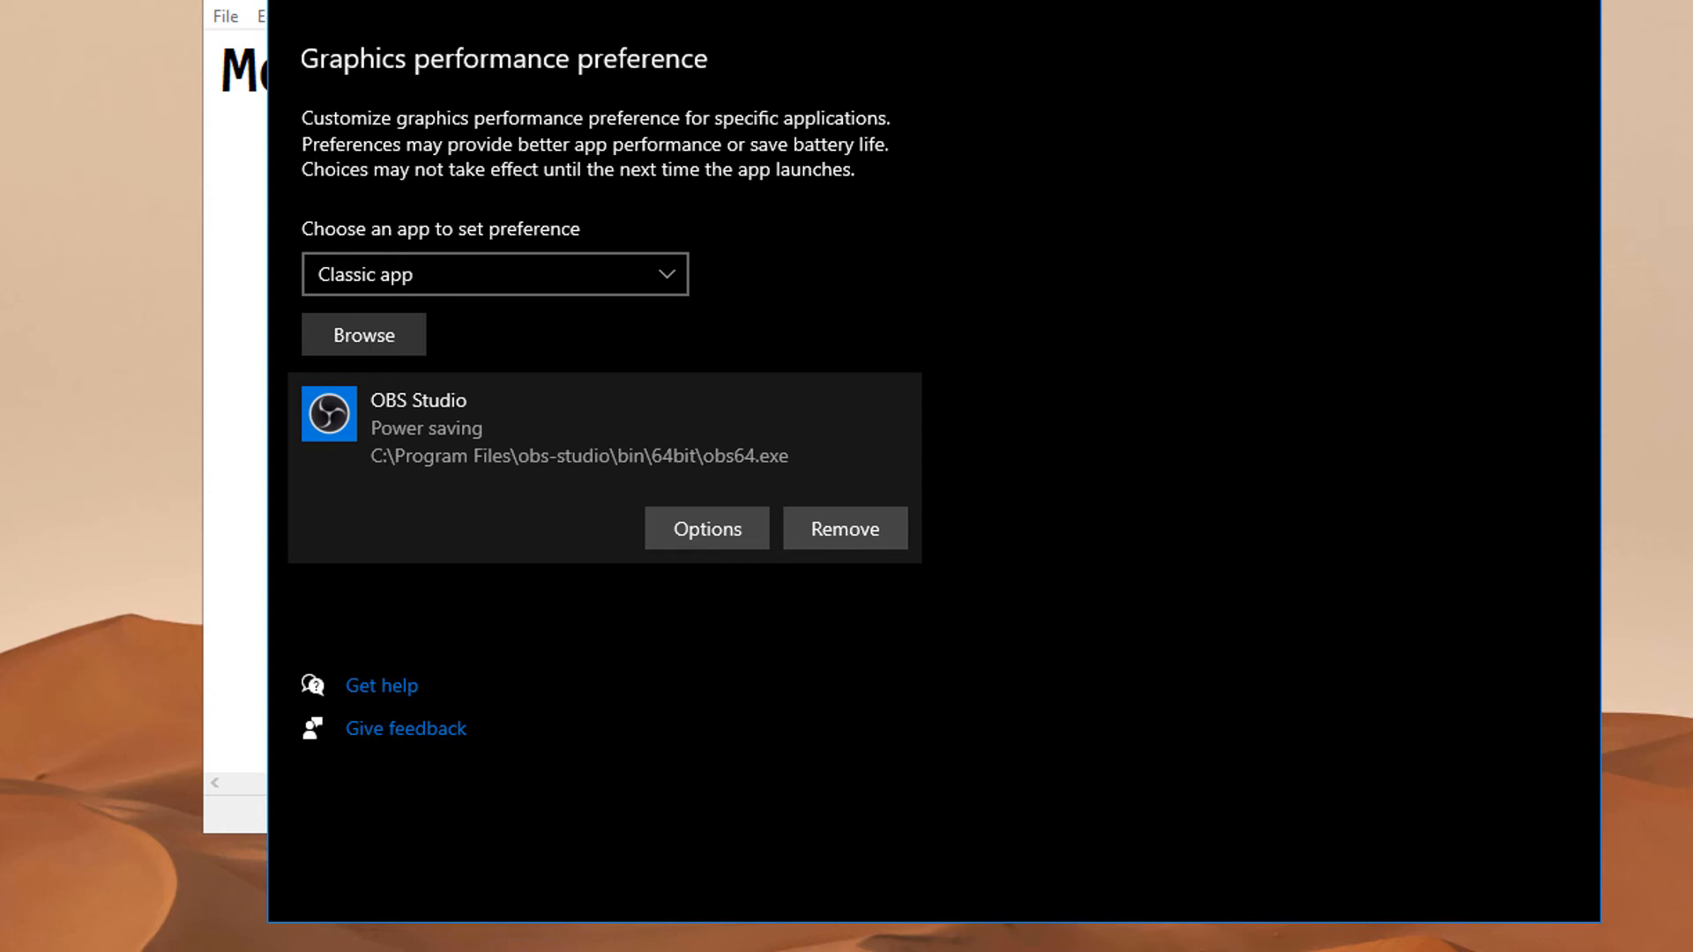
key(alt+F4)
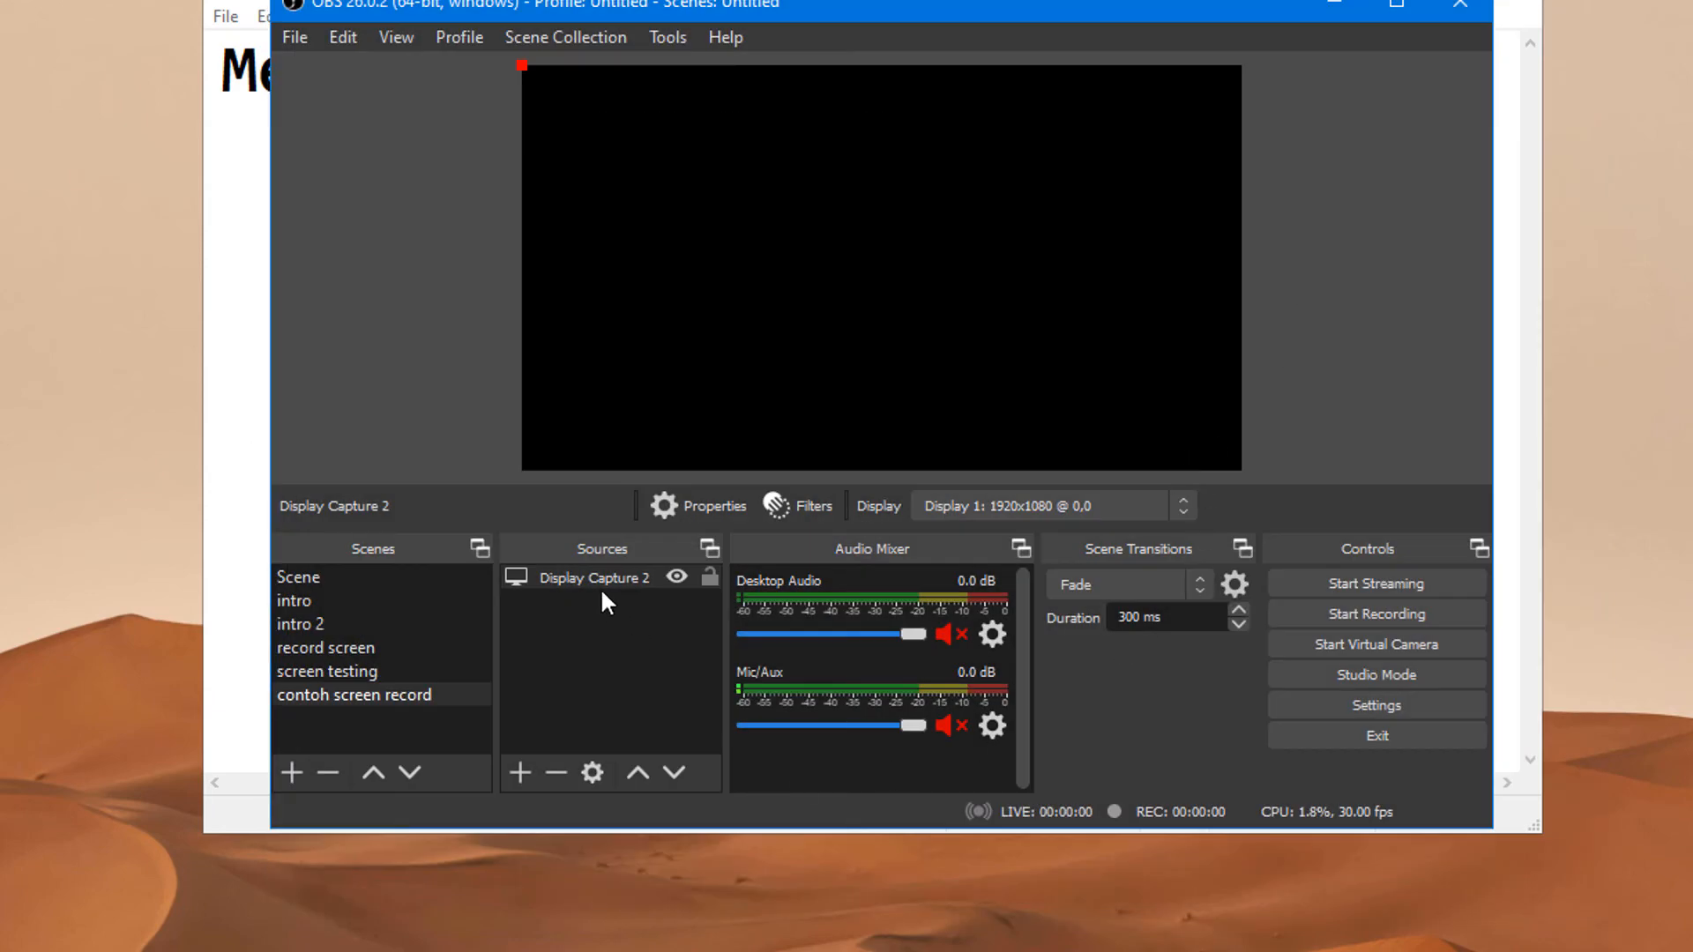
Step: In OBS Studio, switch the Display Capture 2 source to Display 2 and close its properties
click(711, 507)
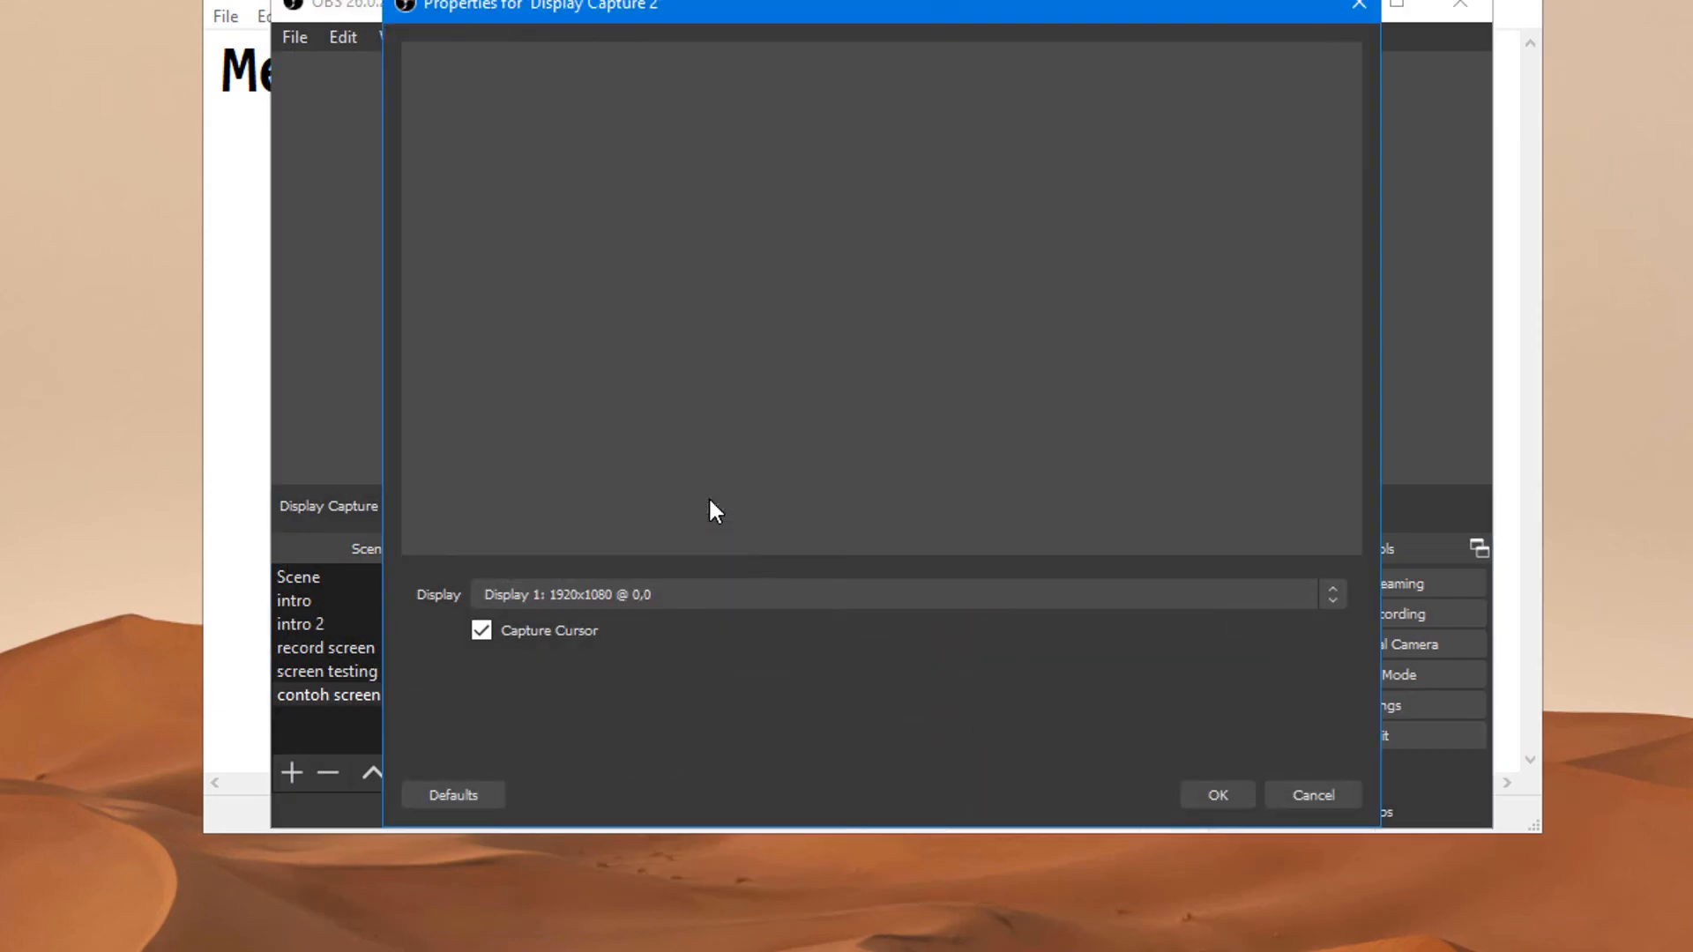
click(711, 594)
click(672, 639)
click(1356, 5)
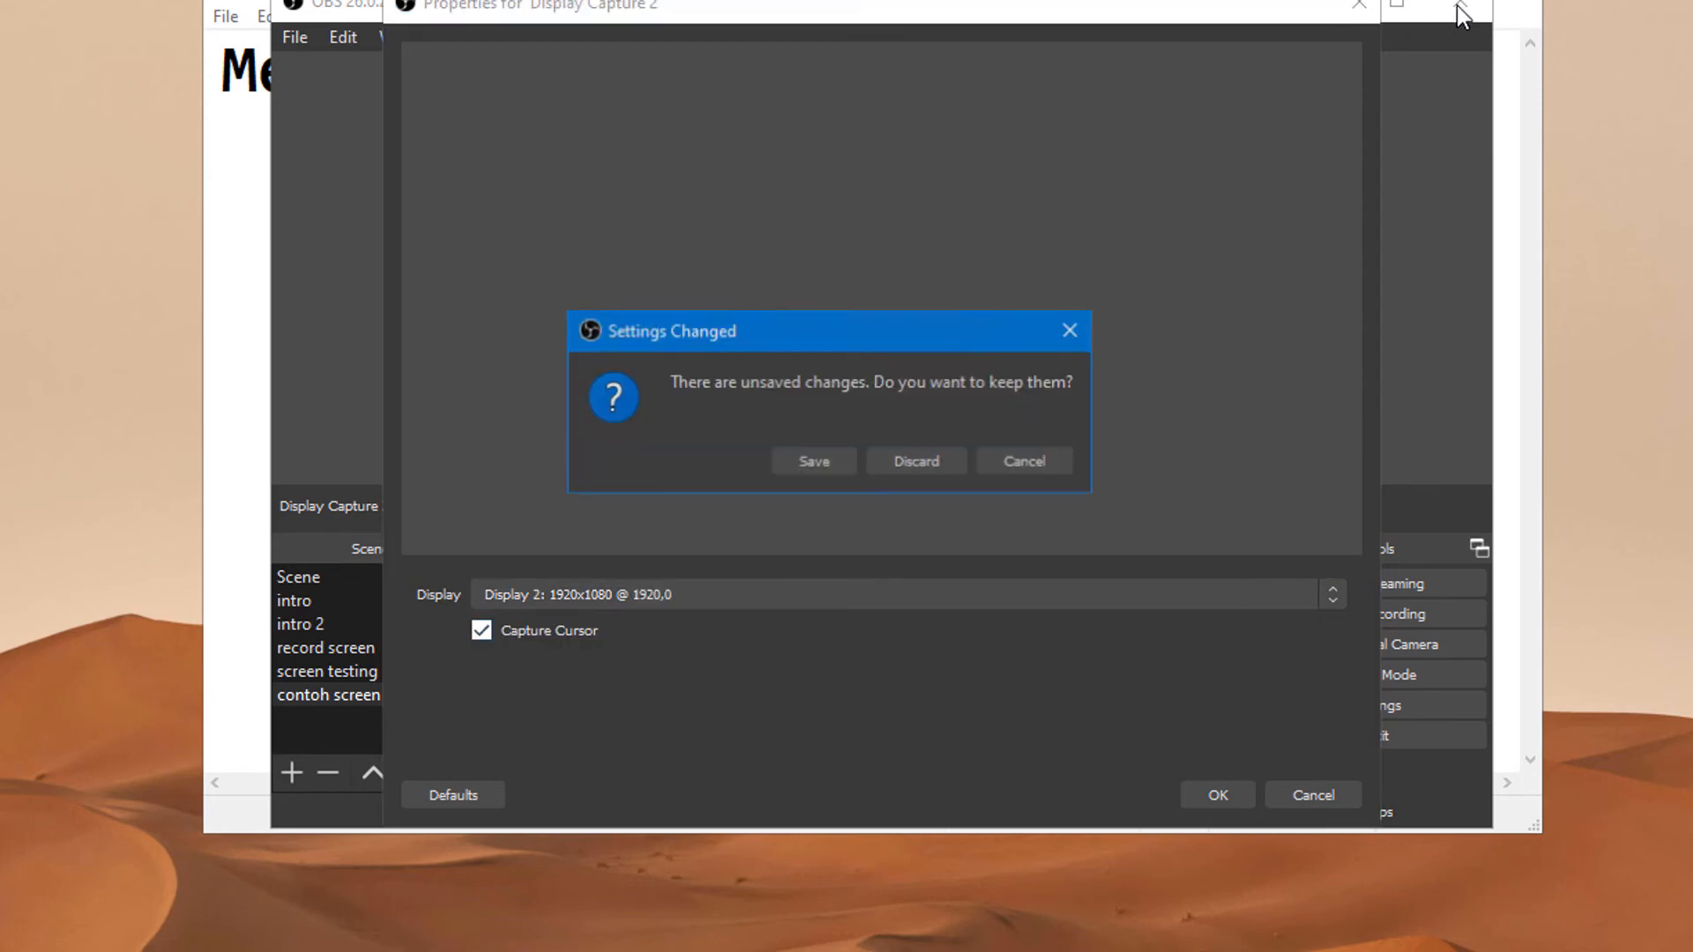
click(919, 460)
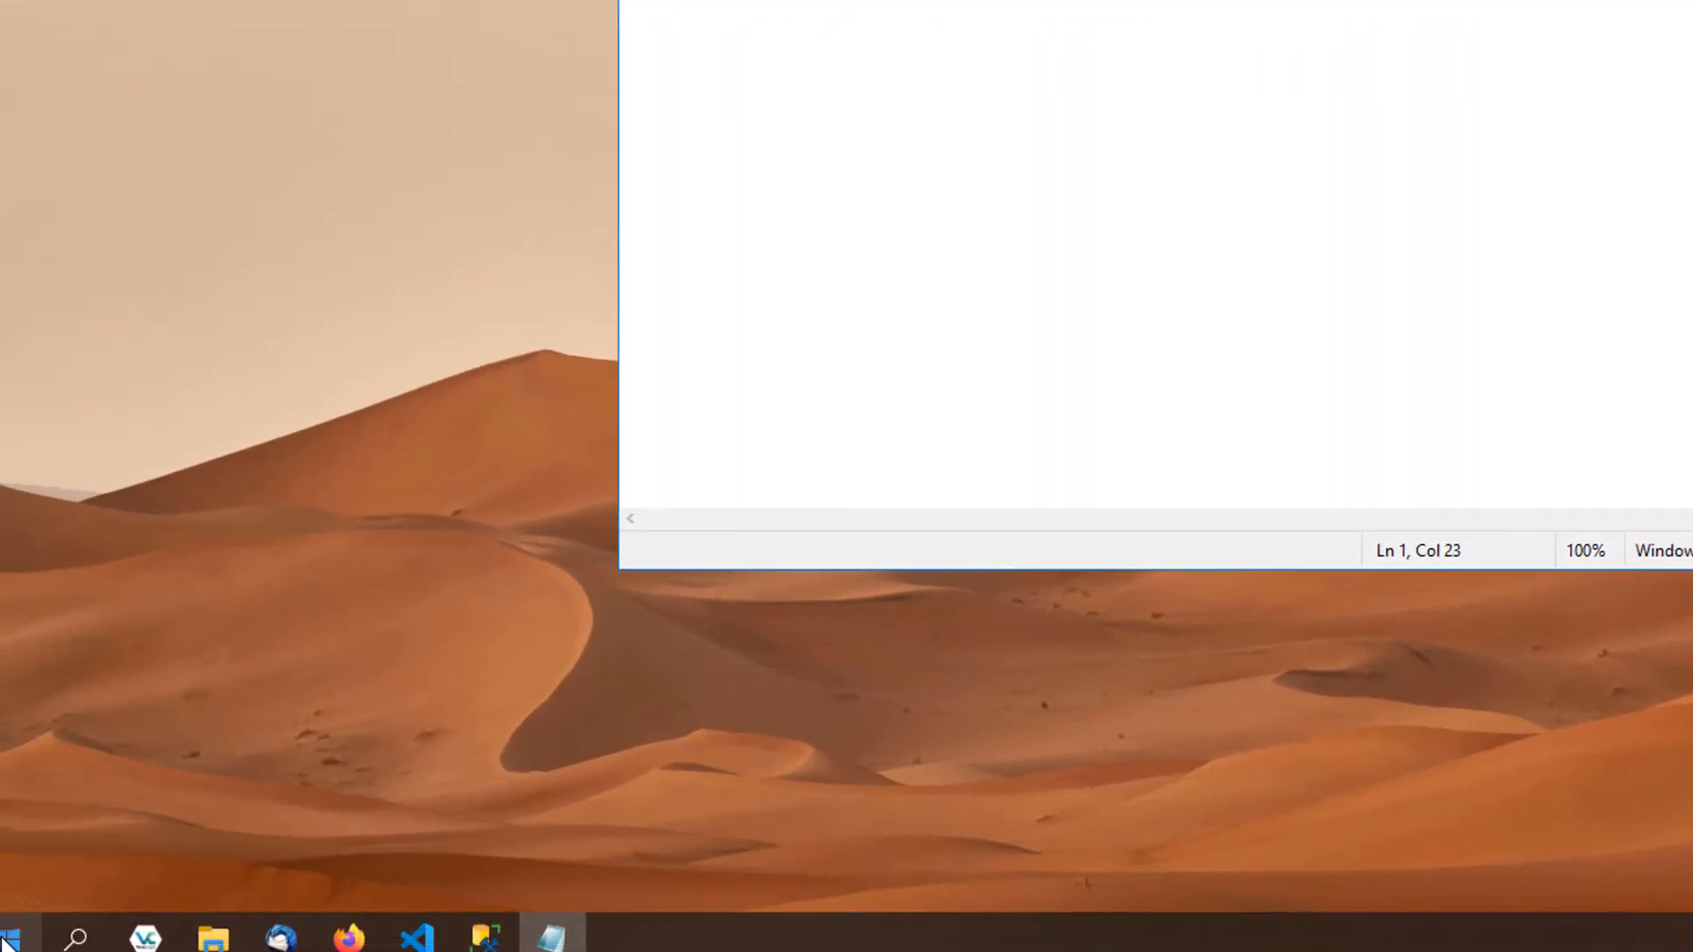
Step: Relaunch OBS Studio (64bit) in a maximized window and select the Display Capture 2 source
click(8, 940)
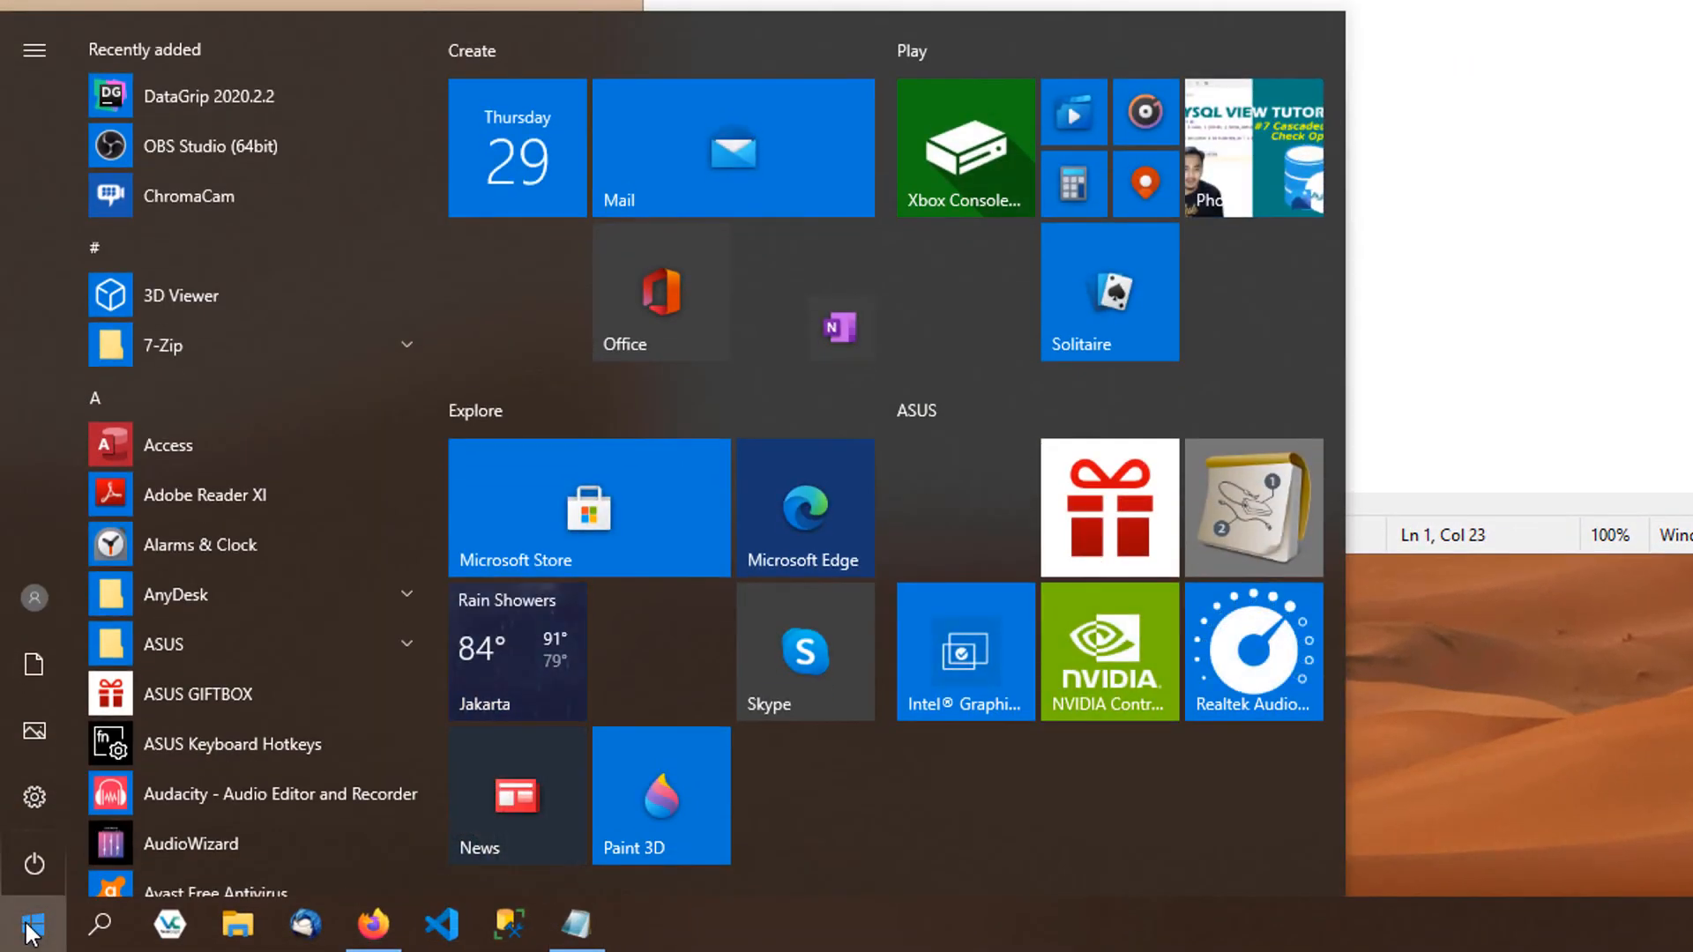
click(191, 145)
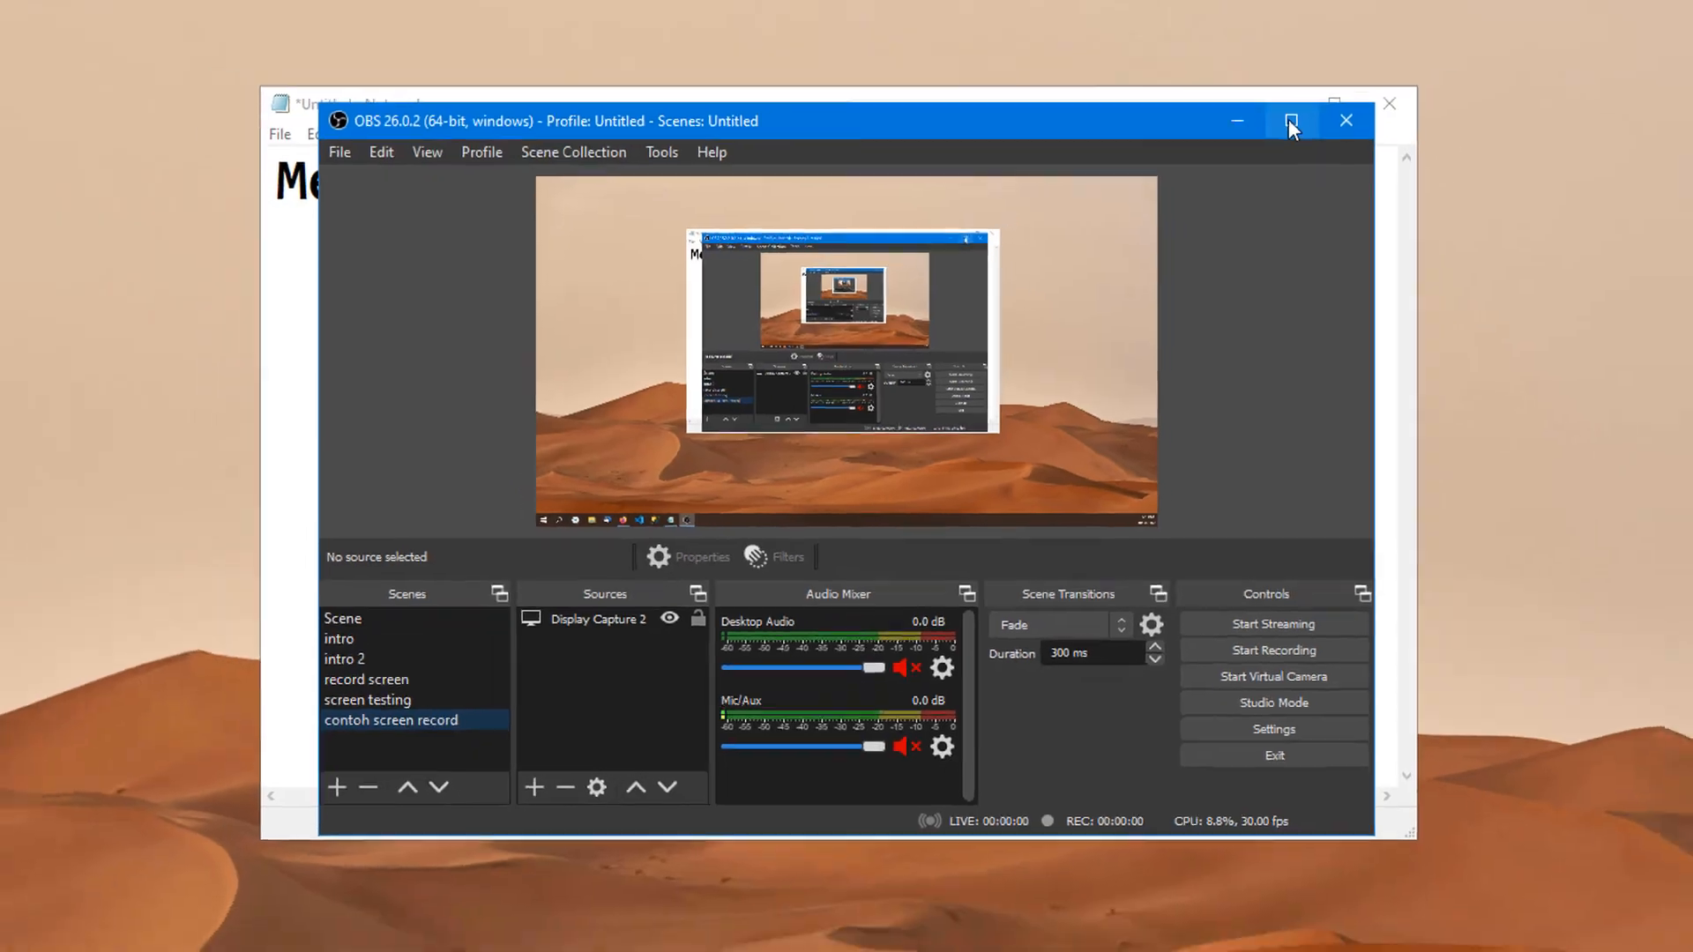
click(1288, 119)
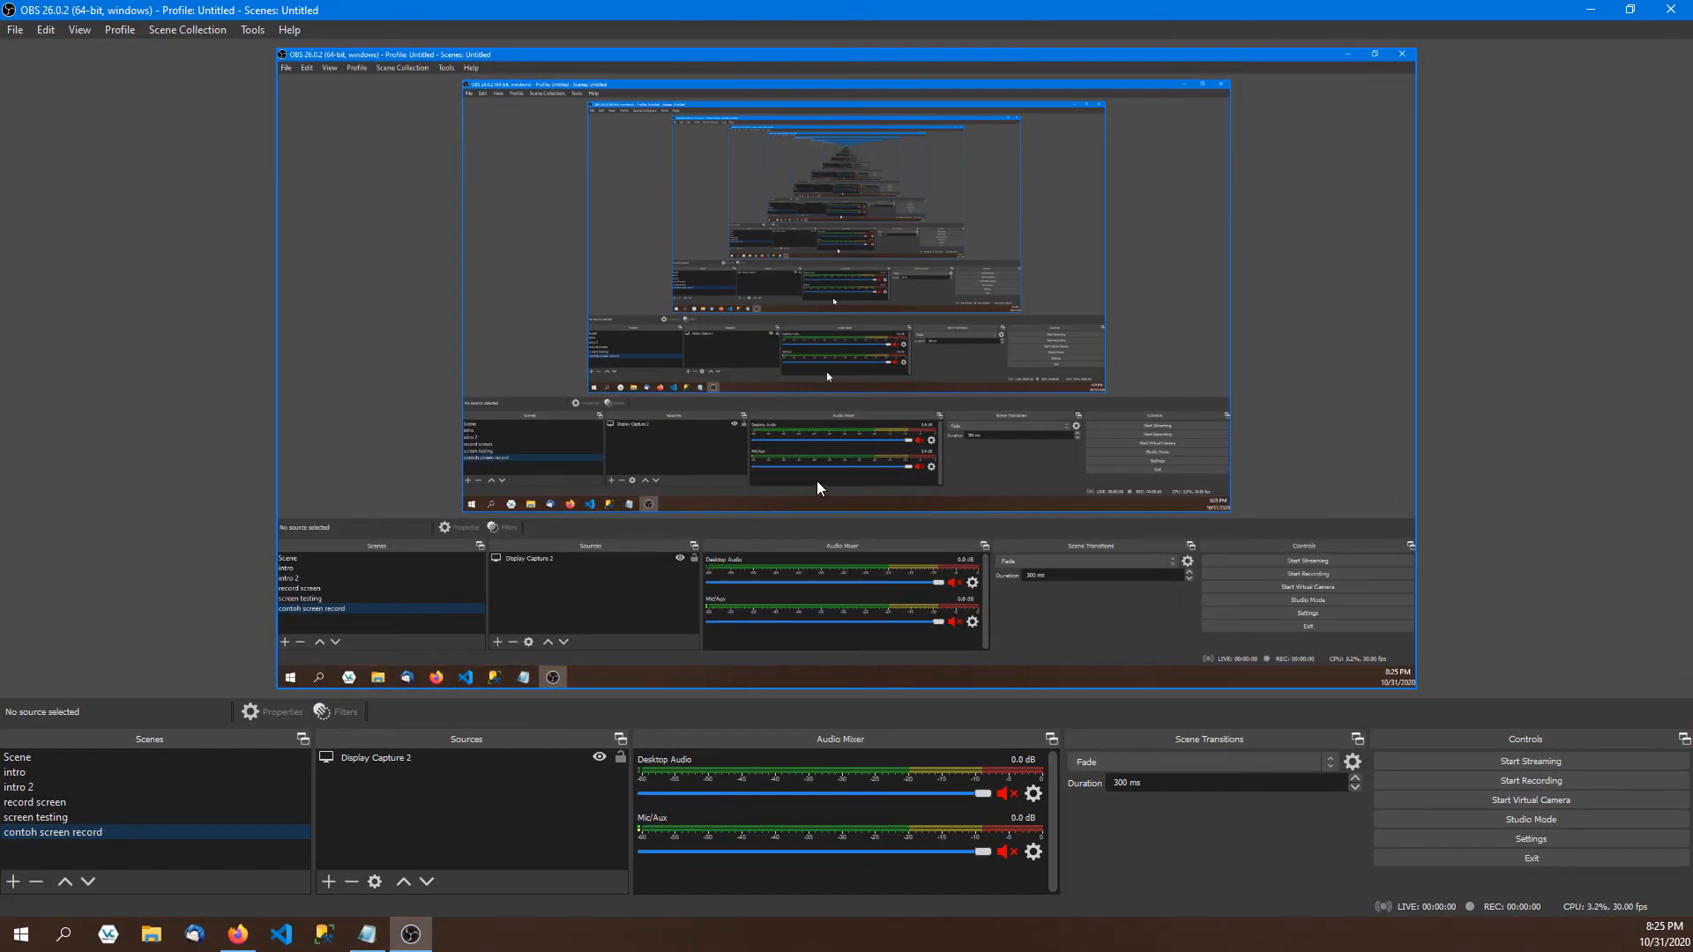
click(380, 760)
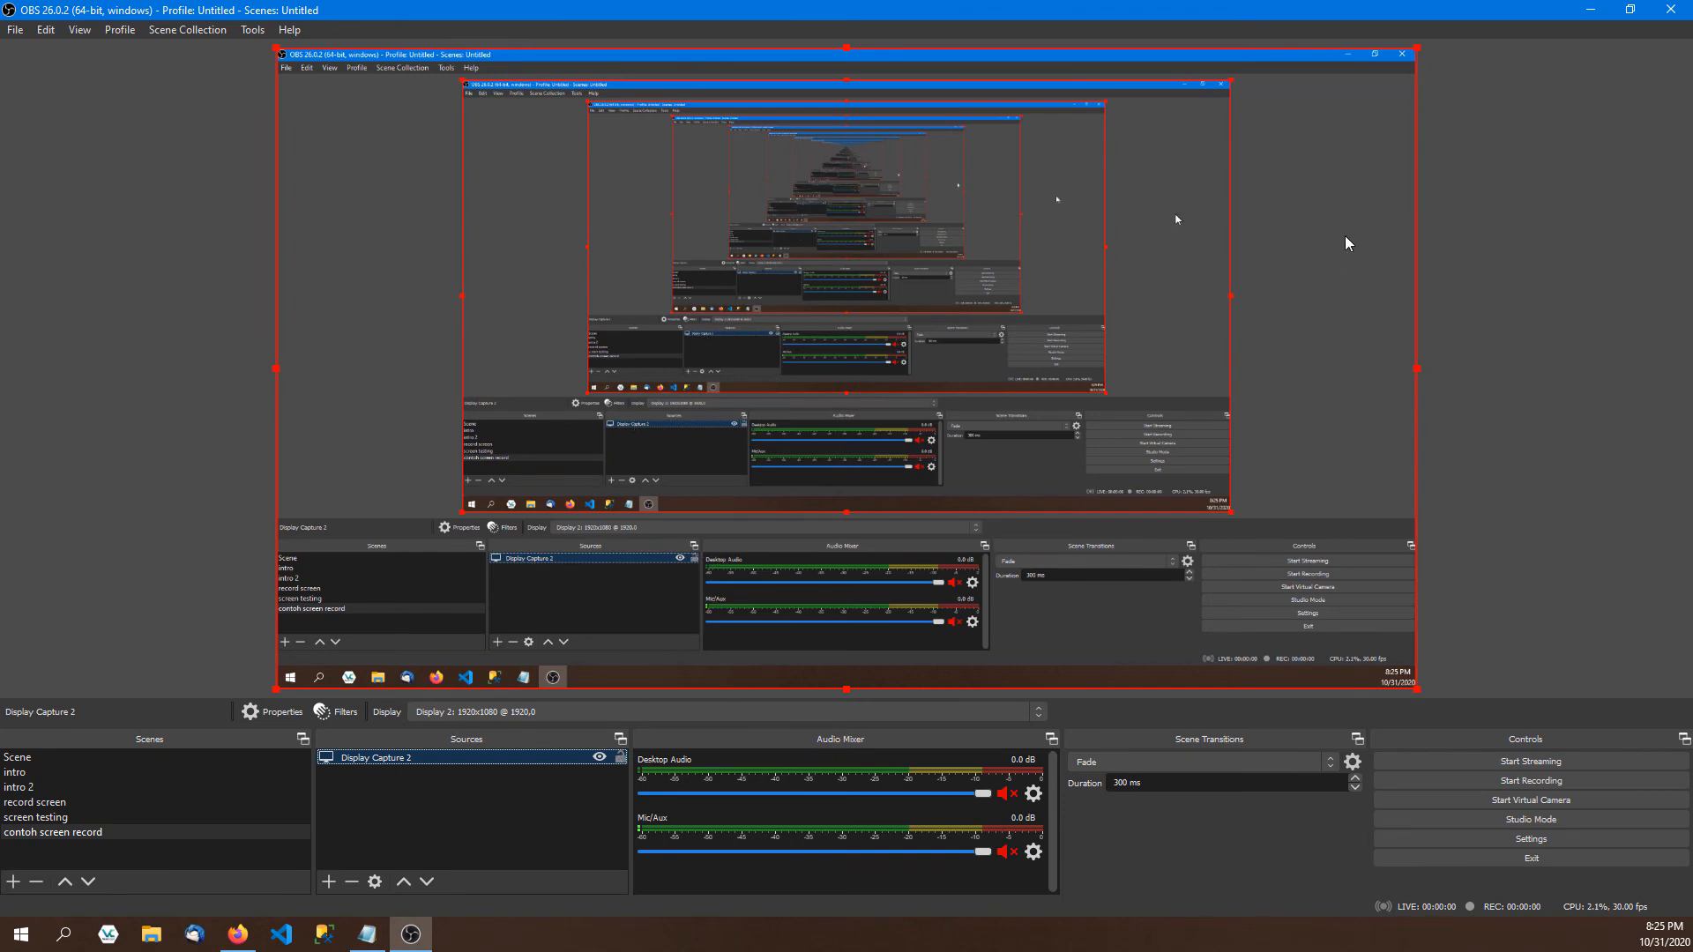
Step: Minimize OBS and reopen Graphics settings from the Windows display settings
click(1589, 16)
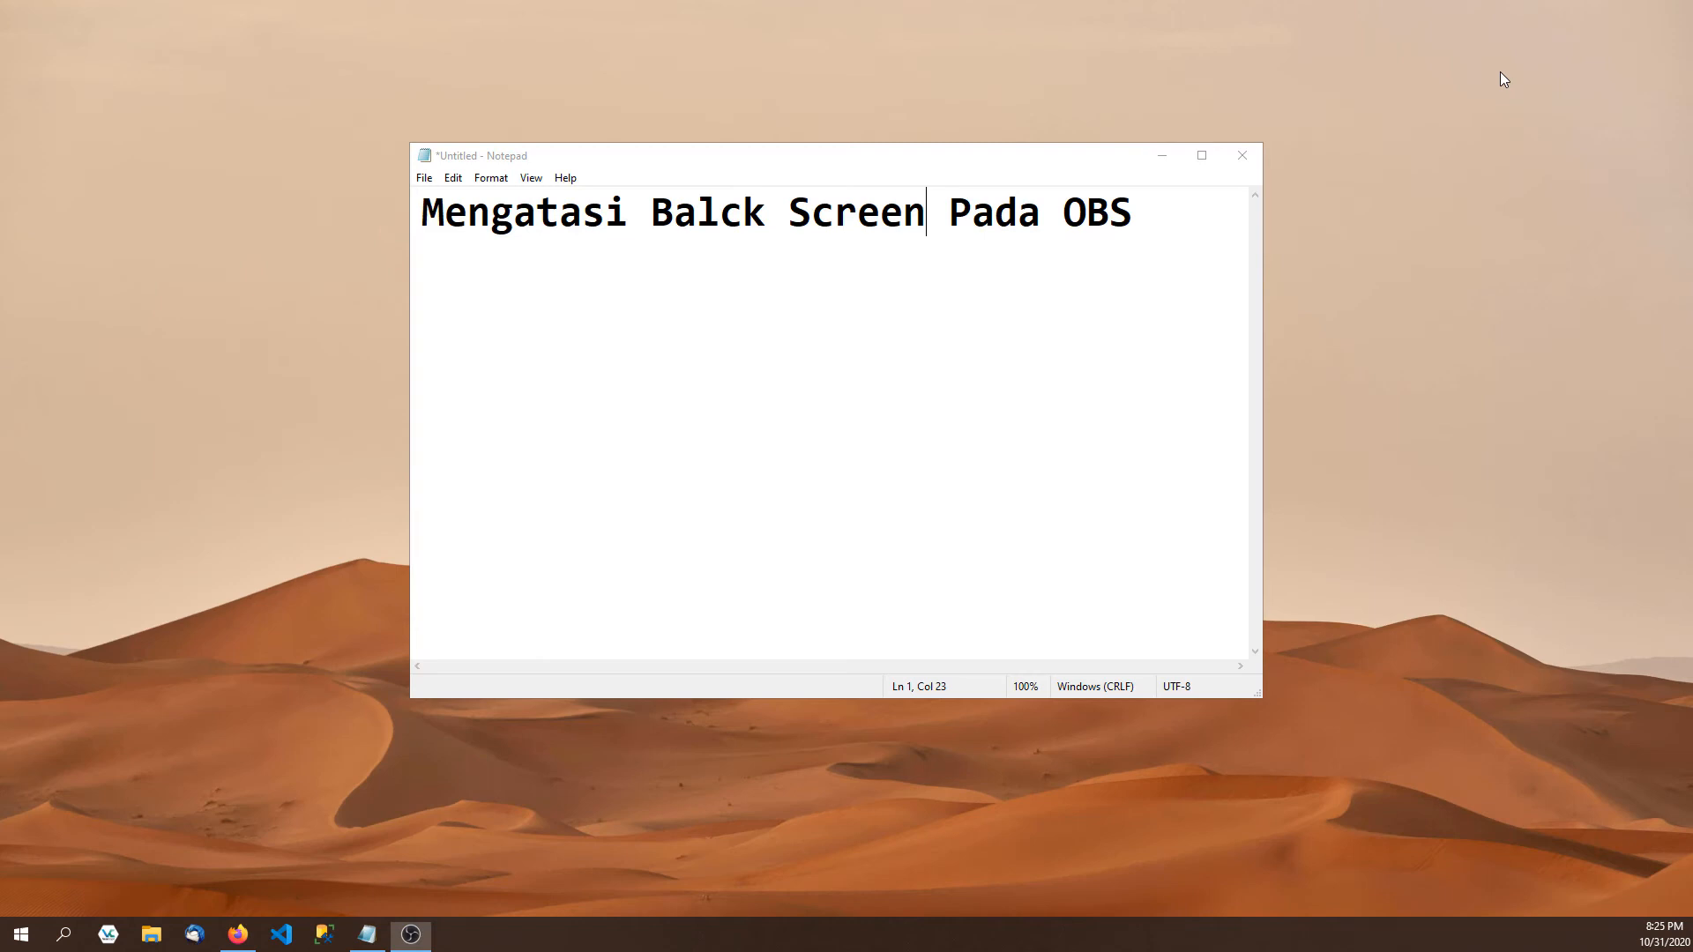
right_click(195, 420)
click(262, 632)
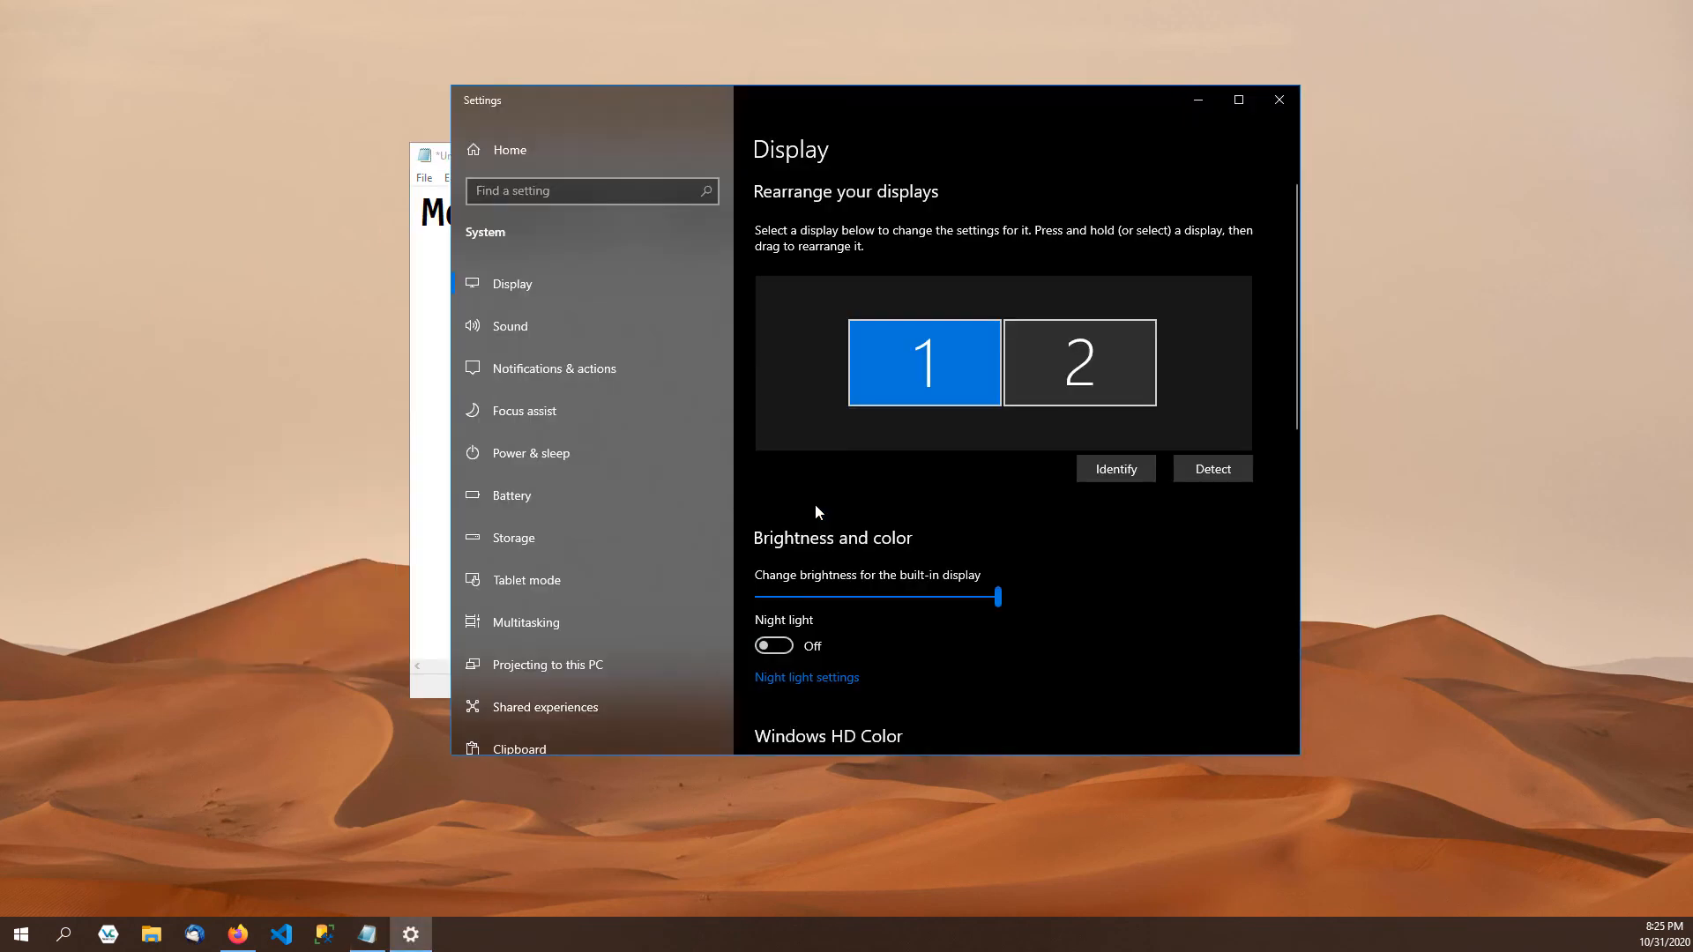
scroll(898, 529, down, 3)
scroll(896, 524, down, 5)
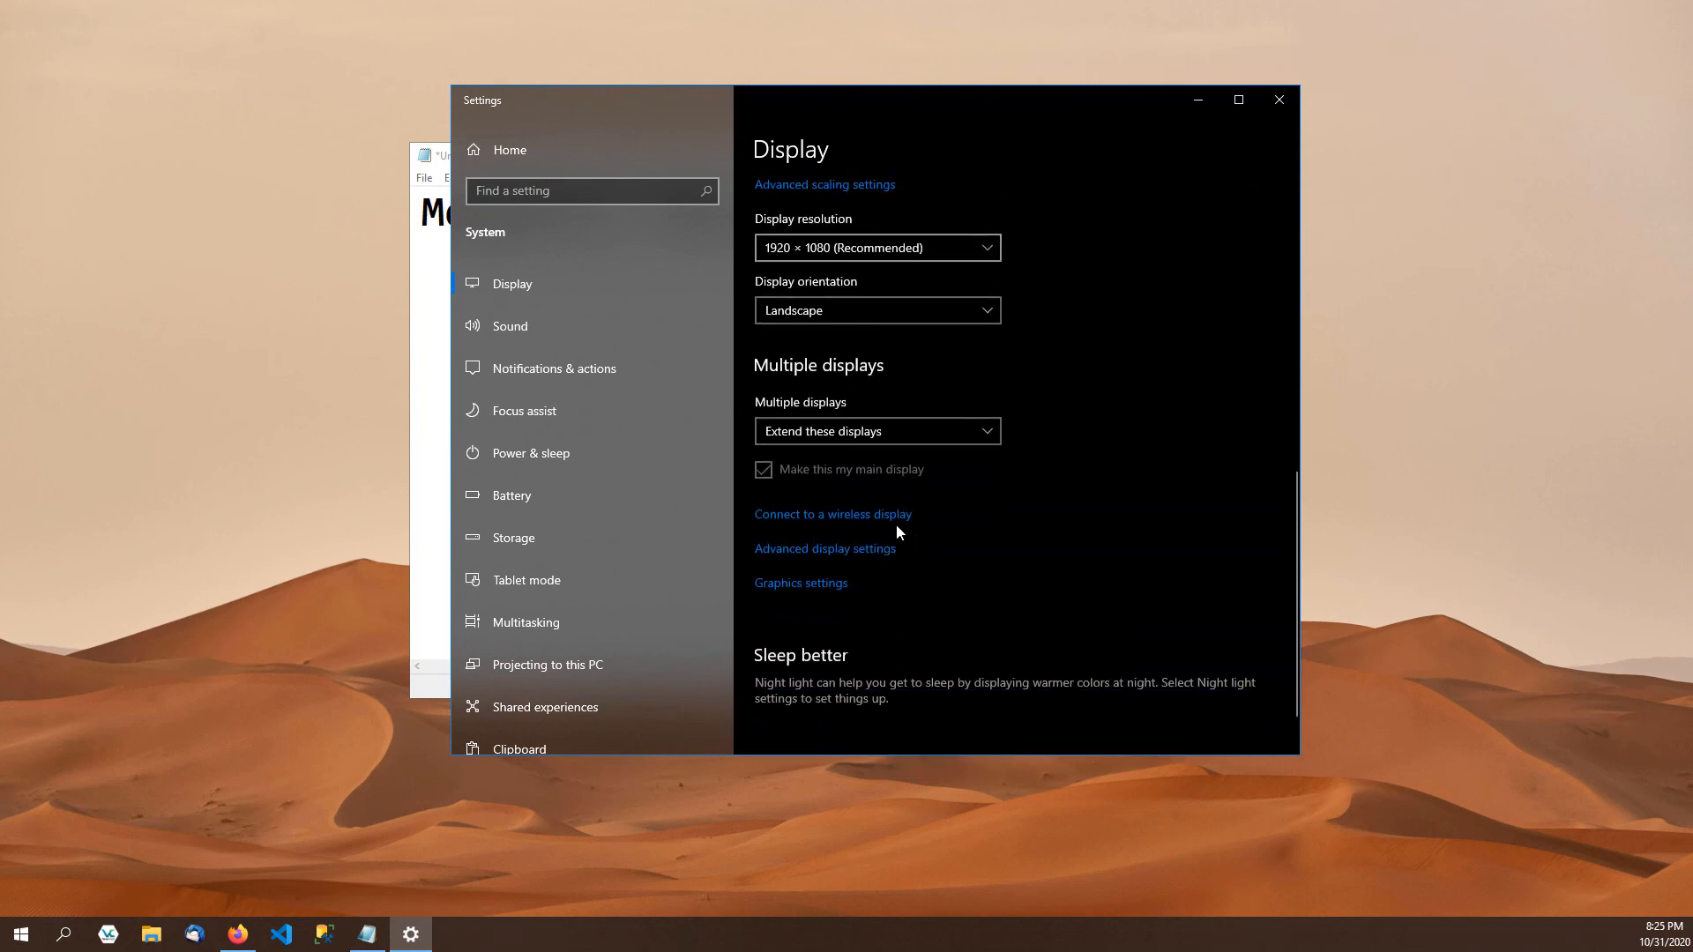
click(803, 561)
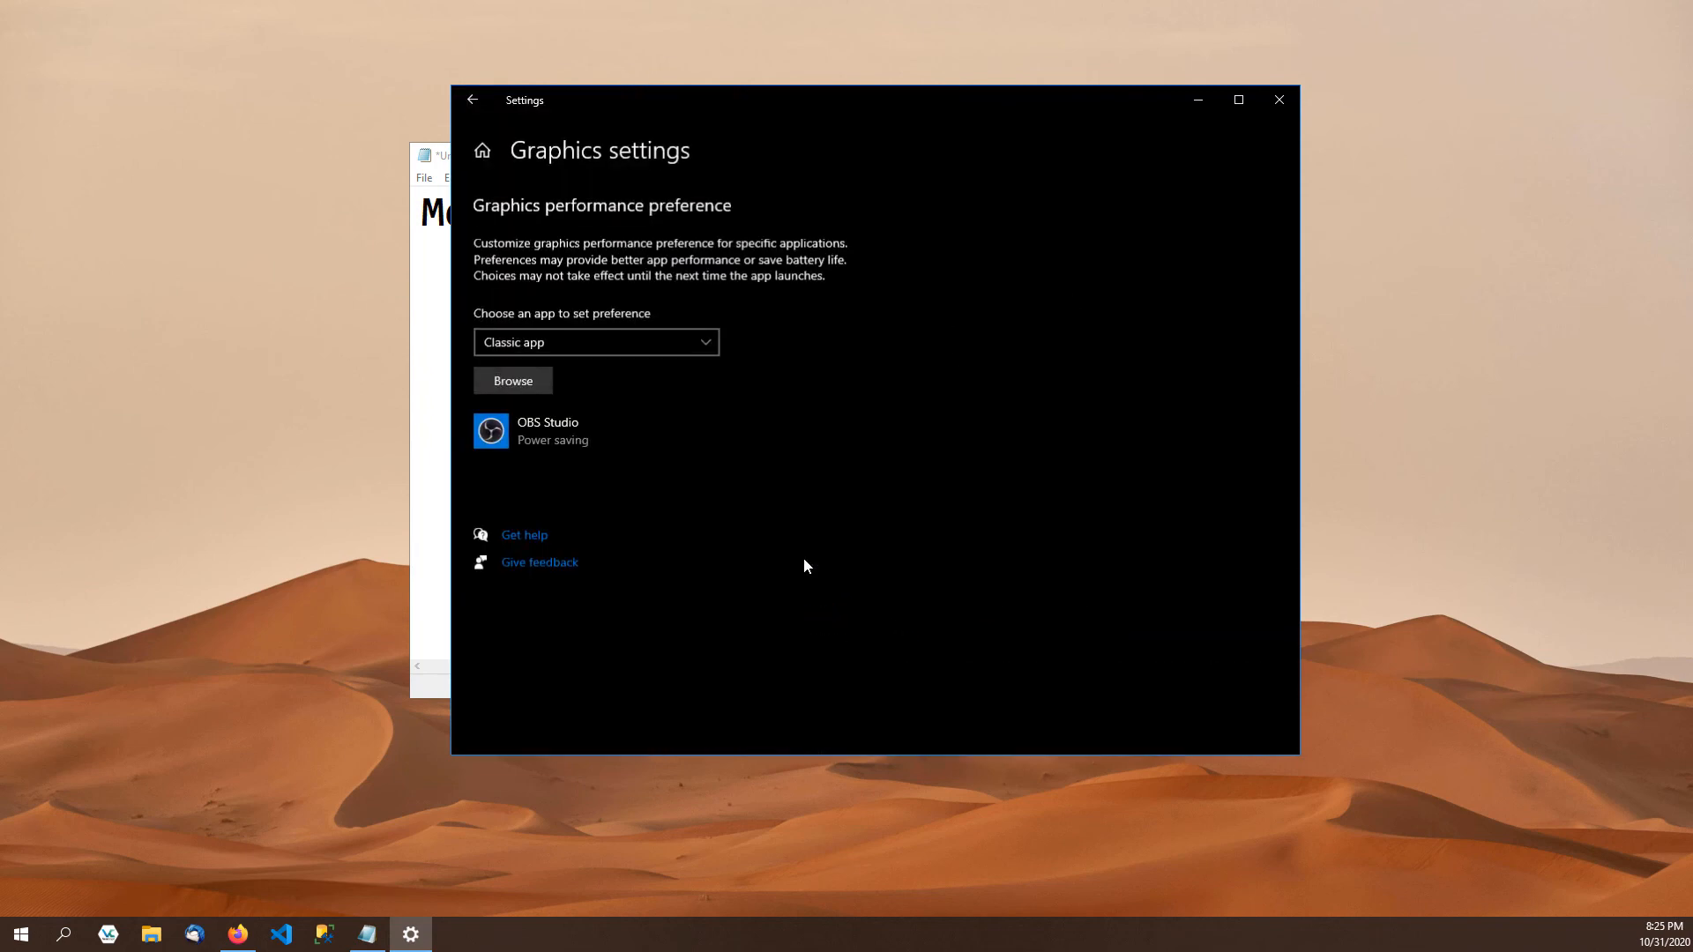
Step: Review the graphics preference options for OBS Studio, cancel without changes, and close the Windows settings
click(573, 434)
click(712, 506)
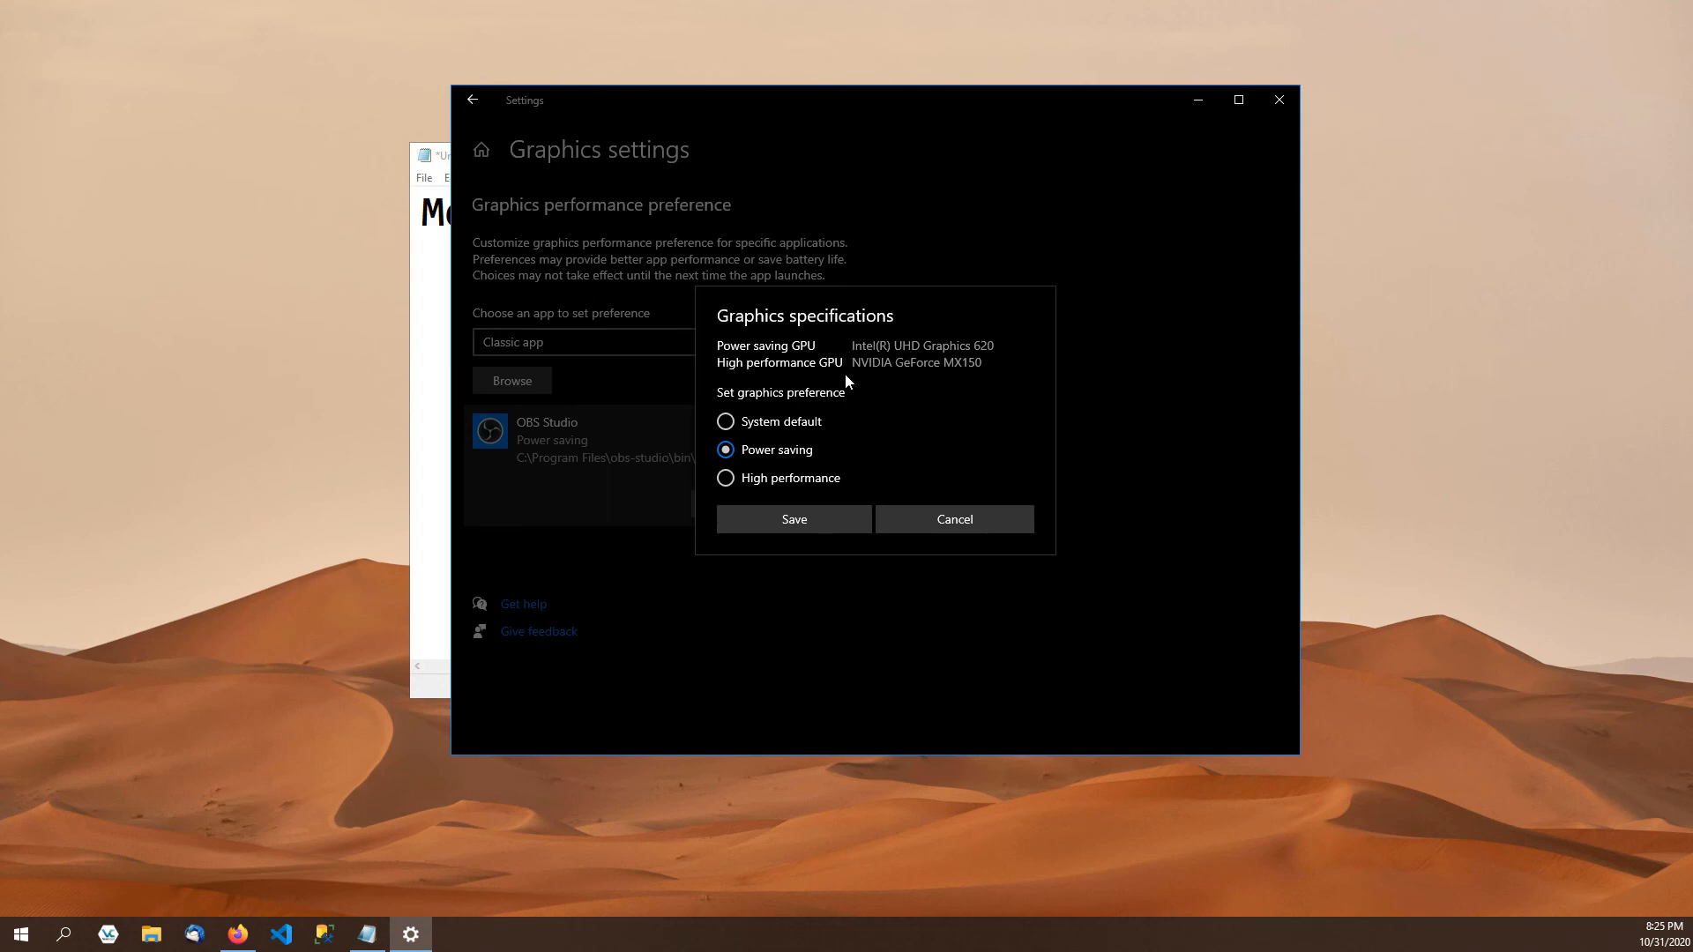
click(974, 516)
click(1280, 100)
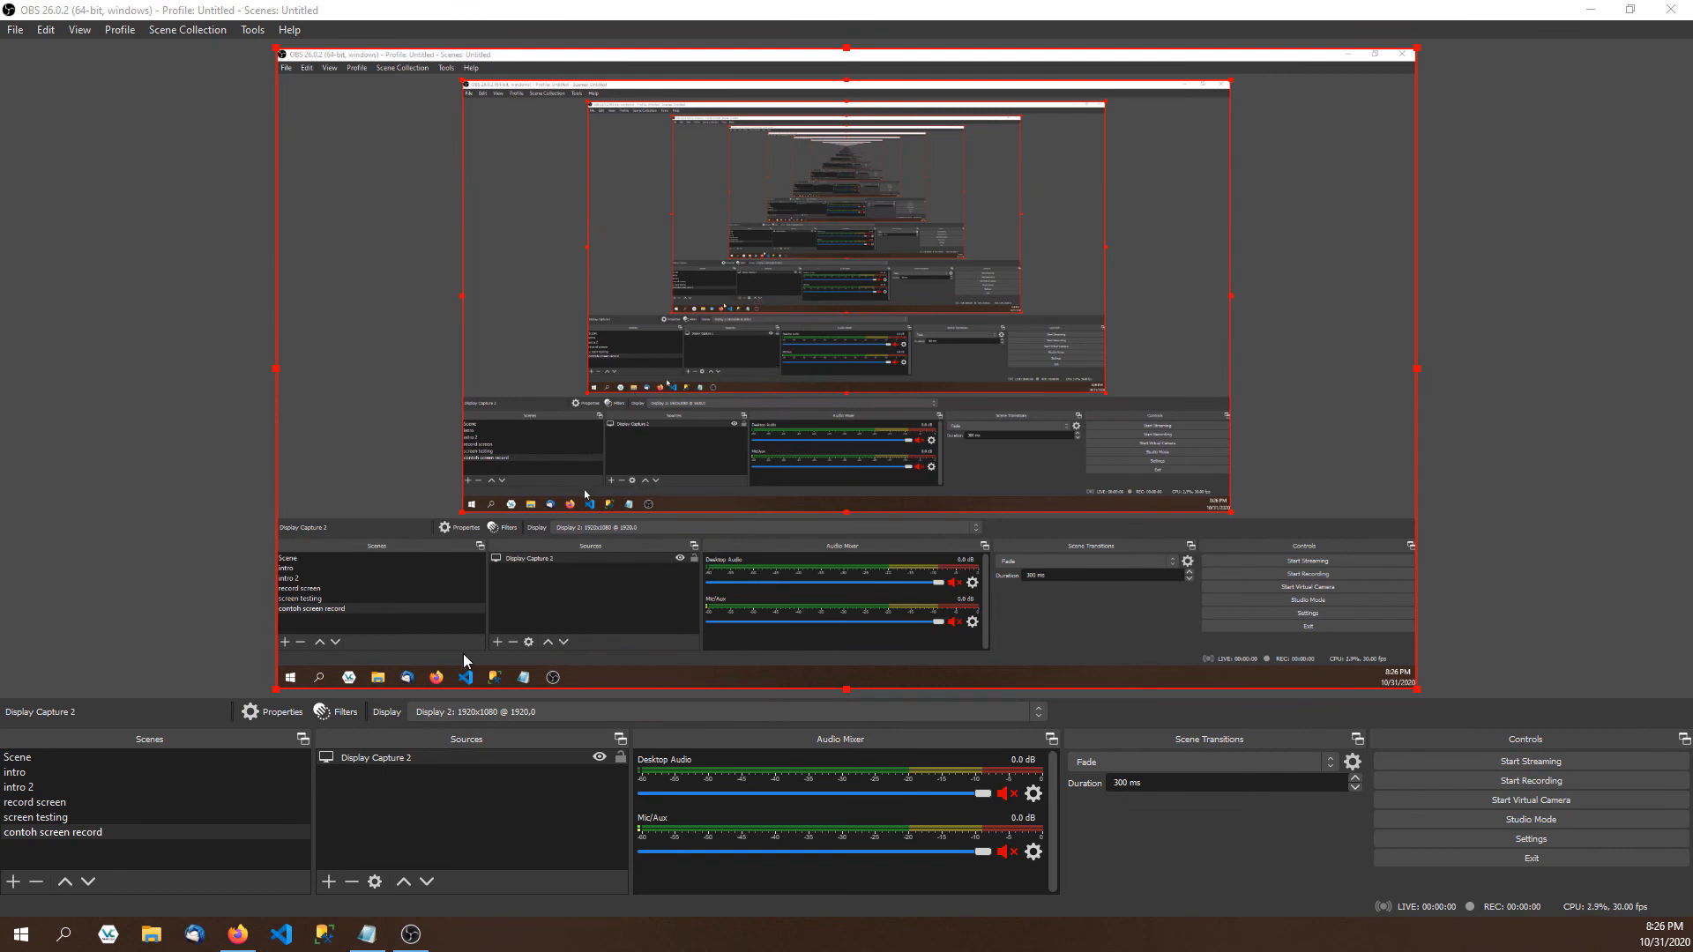
Step: Restore the OBS window to its smaller size and move it aside to uncover the Notepad text
click(1630, 10)
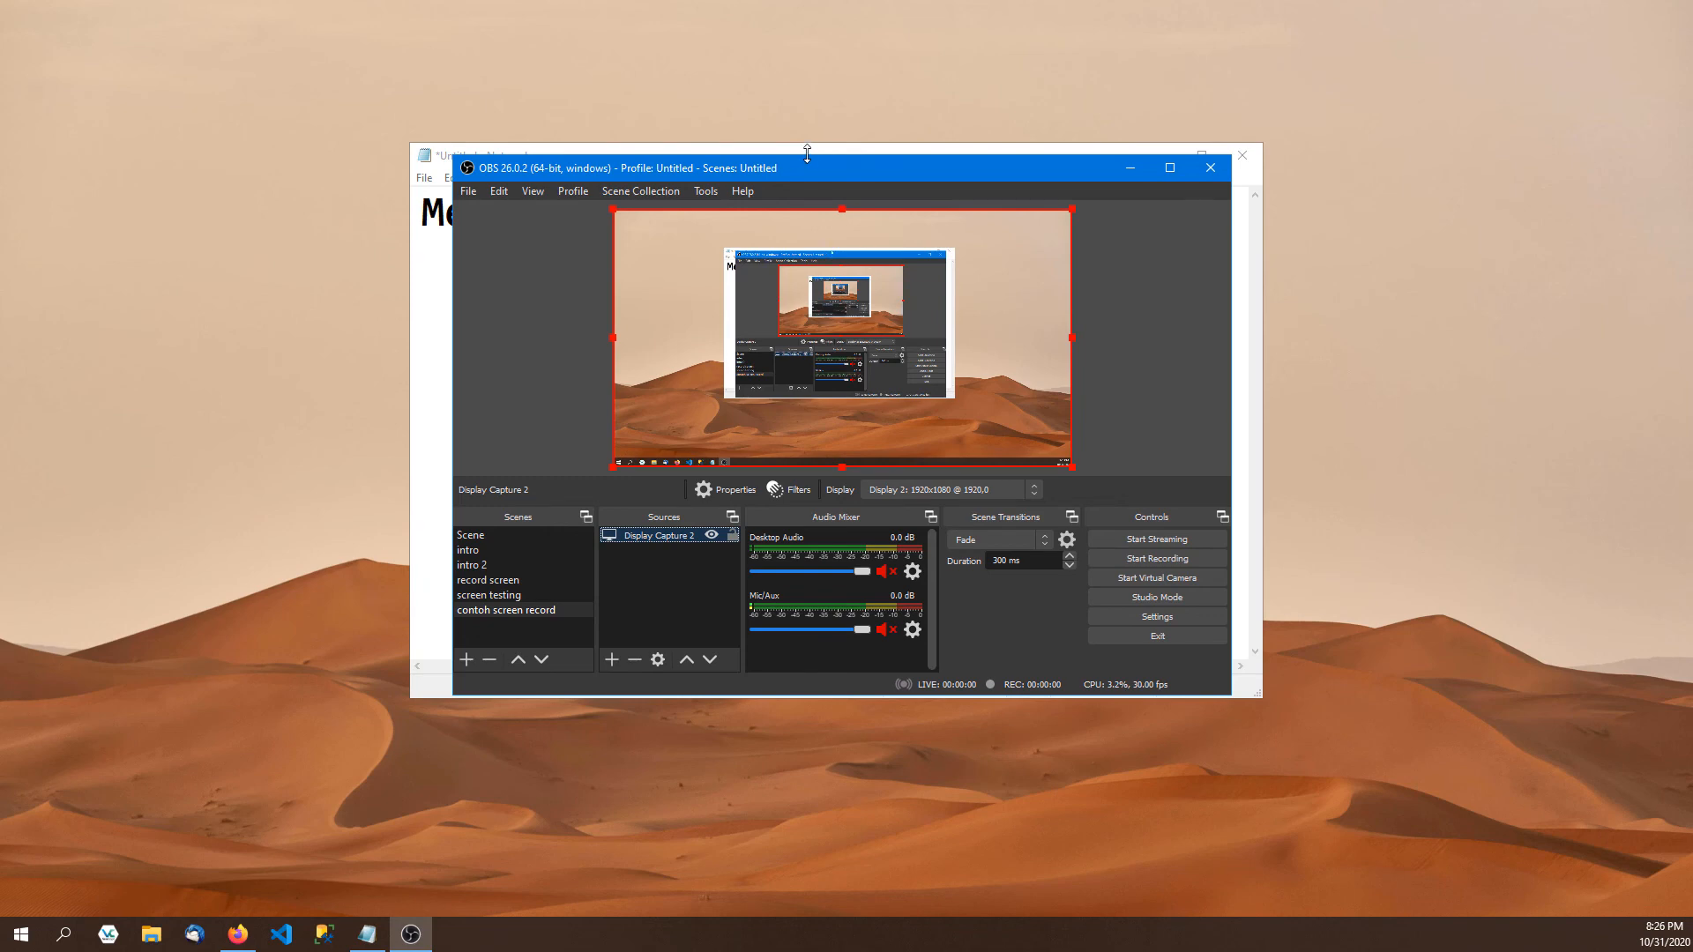
drag(802, 162, 1134, 306)
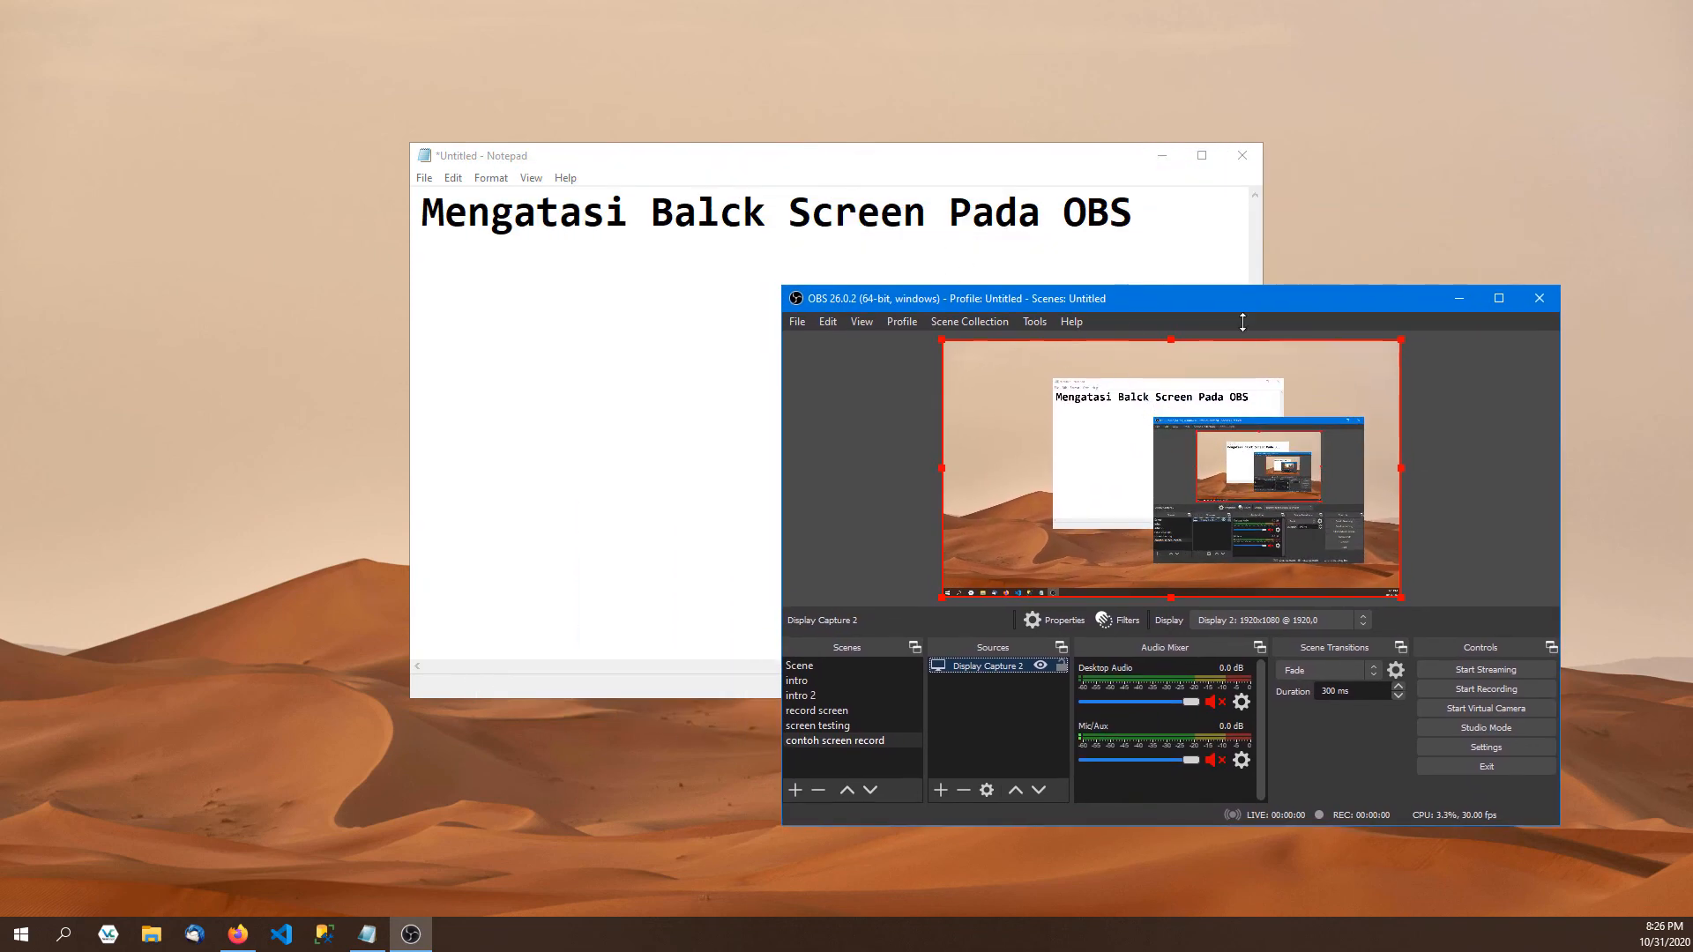